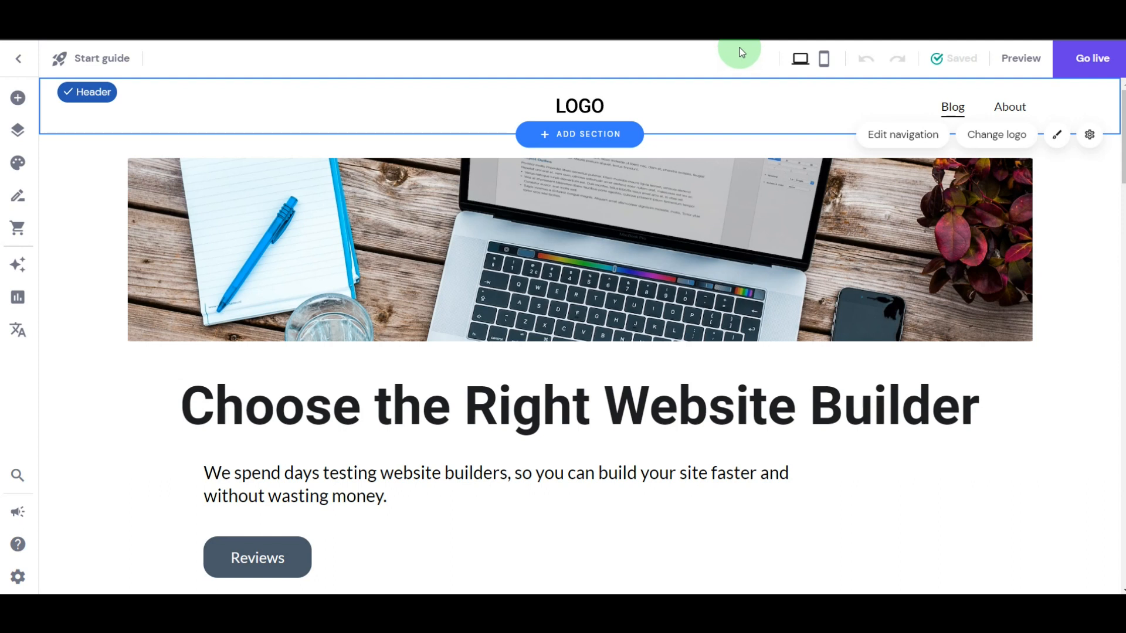
- Start the Home page's SEO setup with the brand name Siteyoda and English as the website language
click(14, 579)
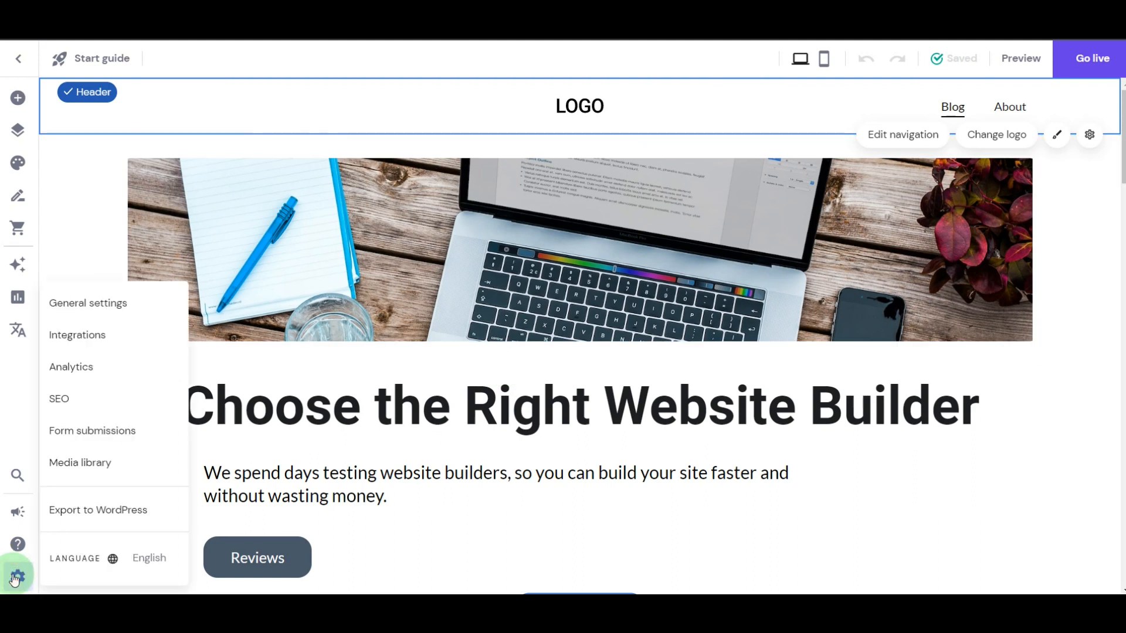
click(76, 402)
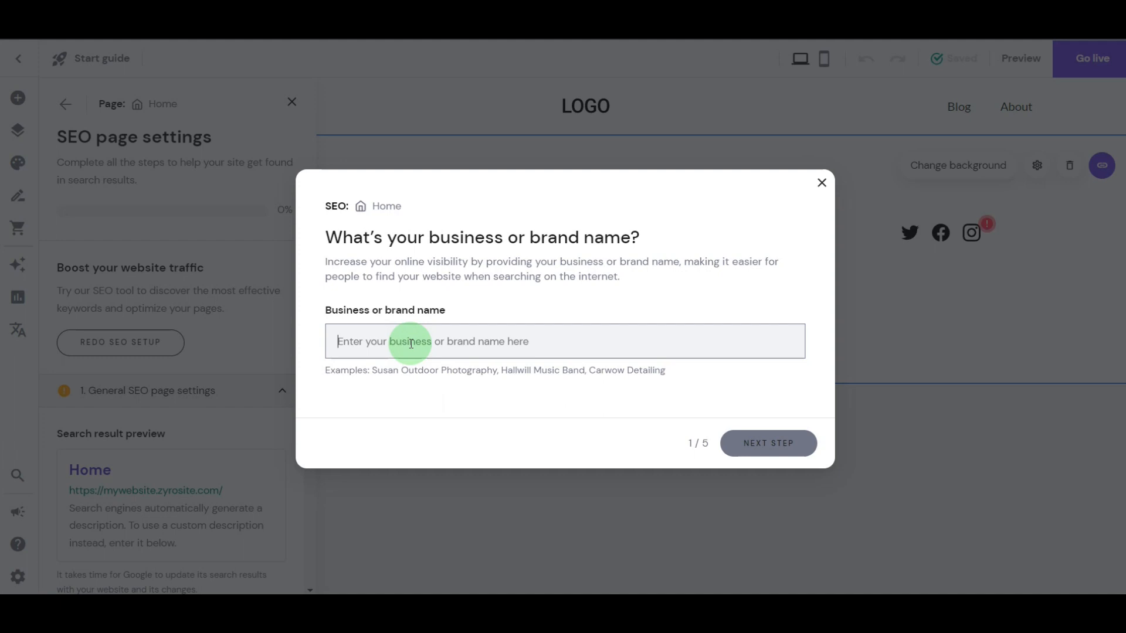
text(Siteyoda)
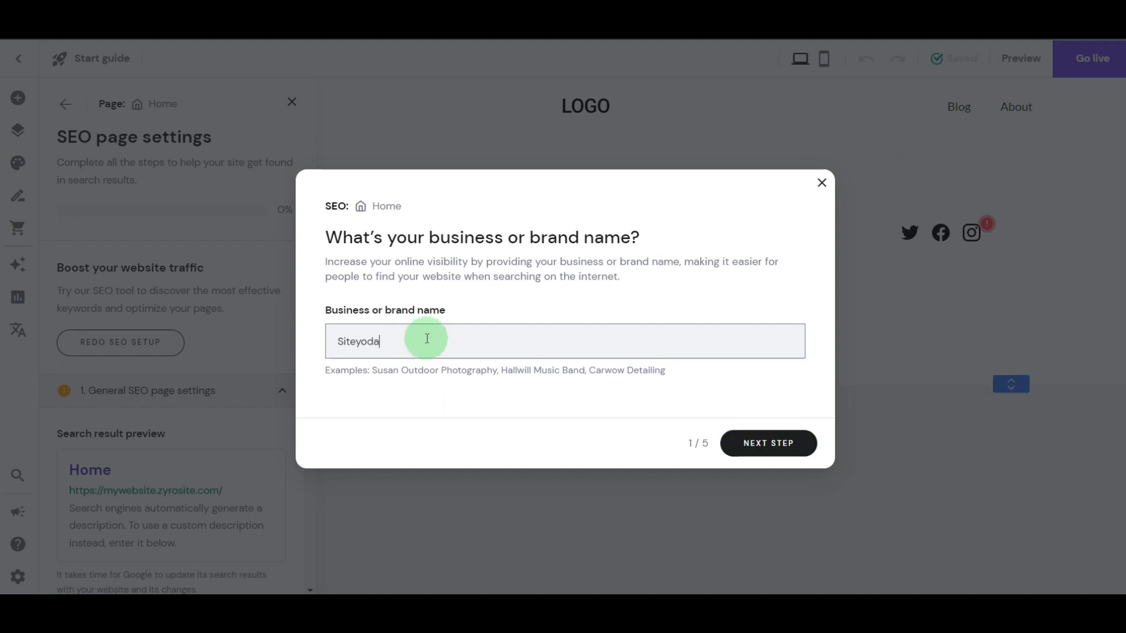
click(768, 444)
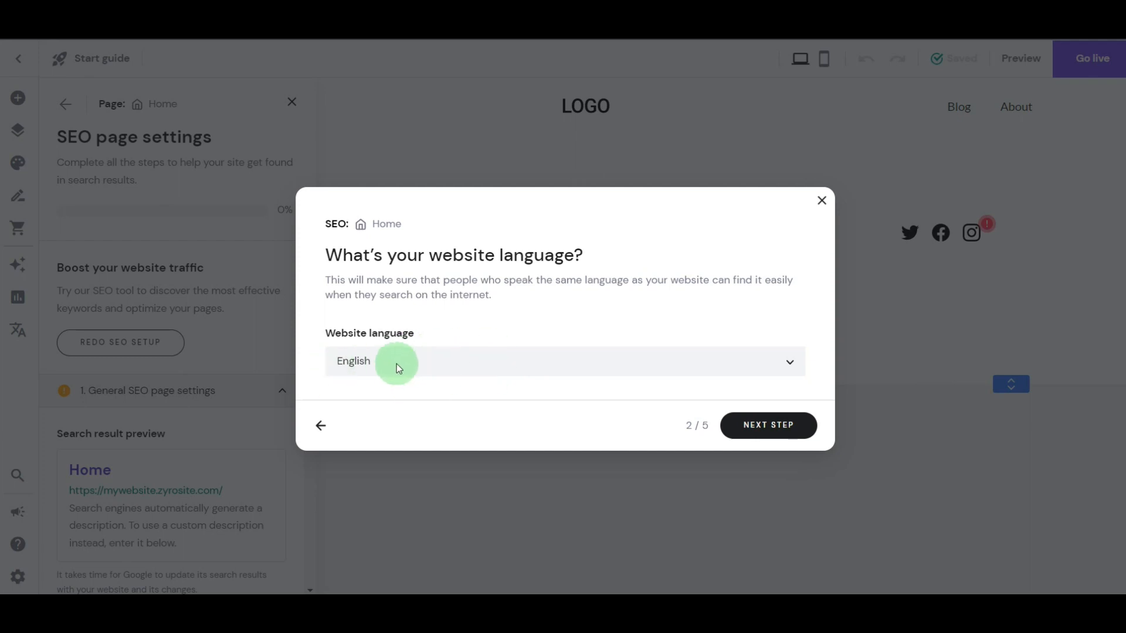
click(798, 424)
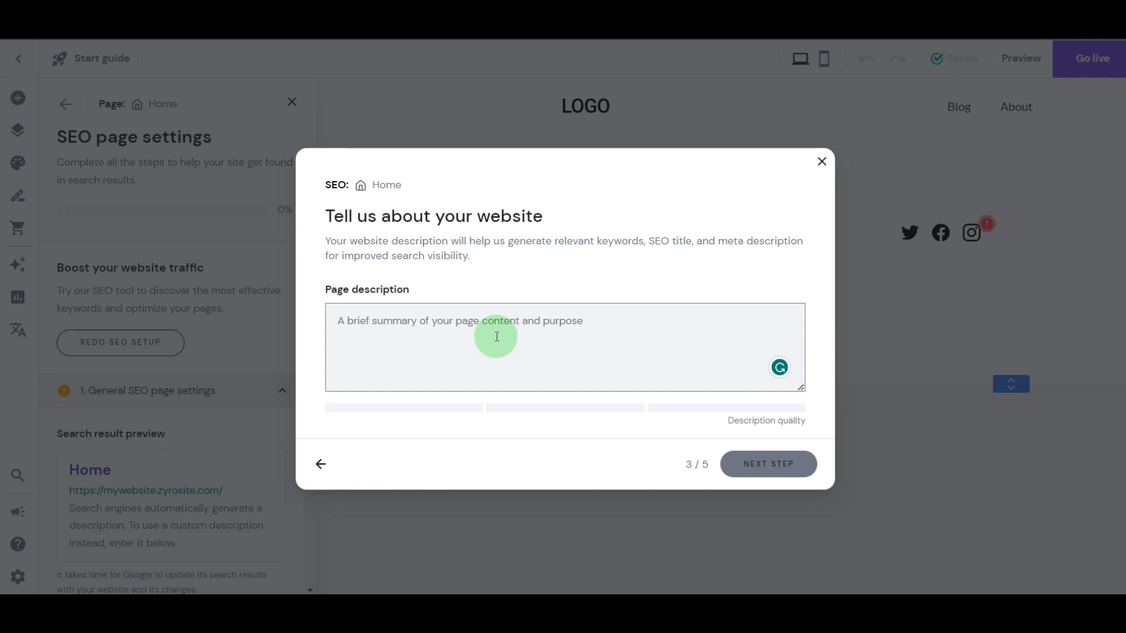
- Complete the Home page's SEO setup with the copied page description and "faster" as an additional keyword, accepting the suggested title and meta description
click(417, 317)
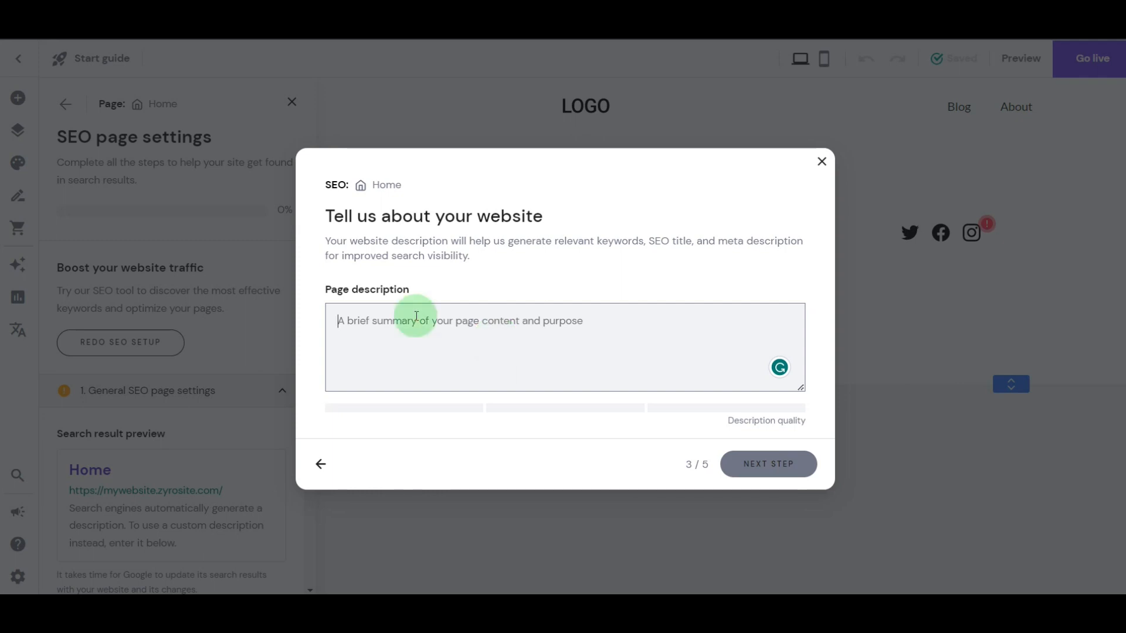
text(We spend days testing website builders, so you can build your site faster and without wasting money.)
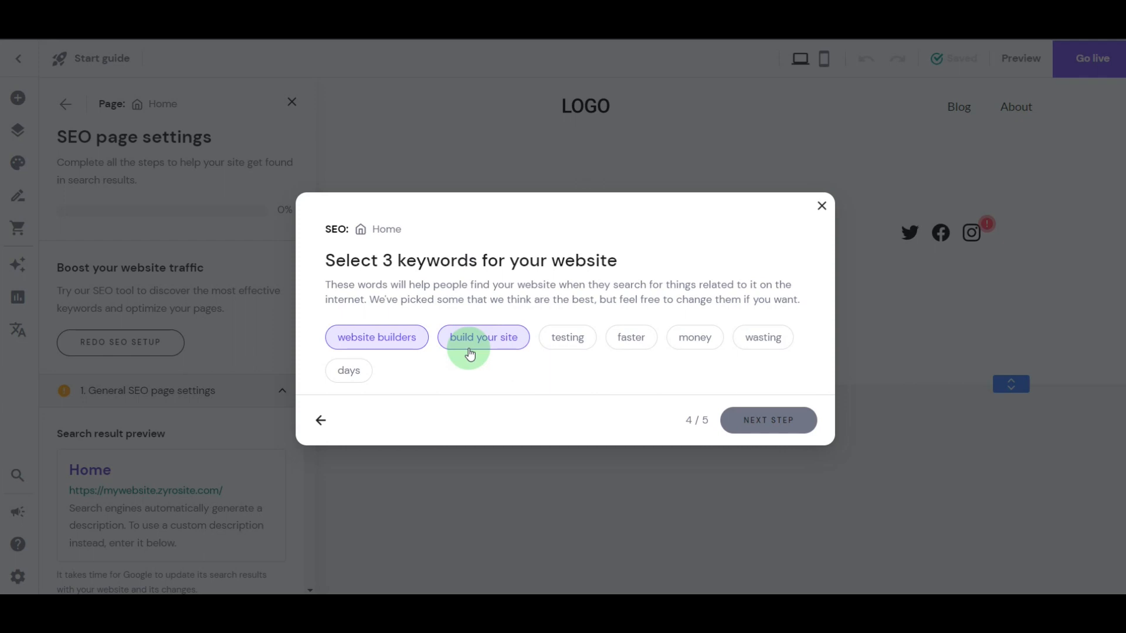
click(638, 339)
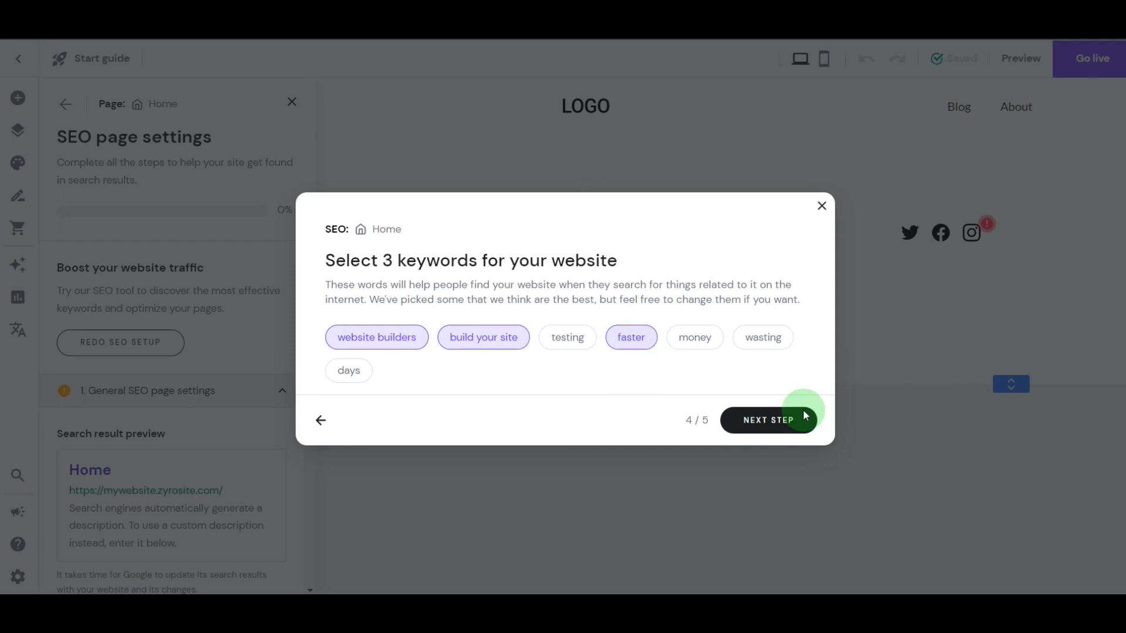
click(761, 422)
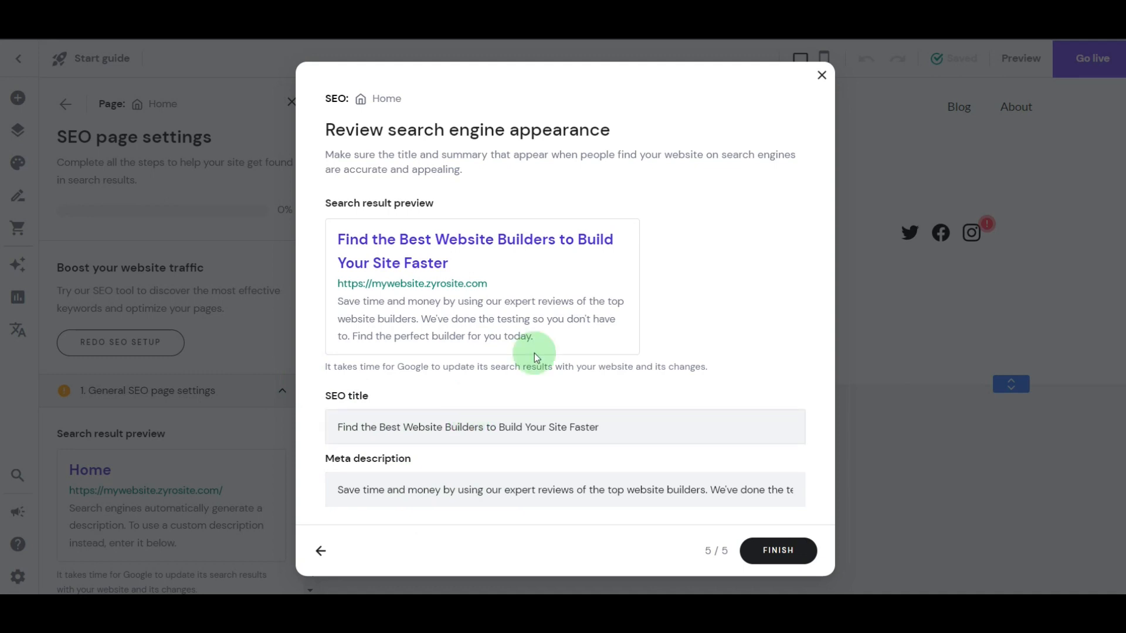
click(770, 550)
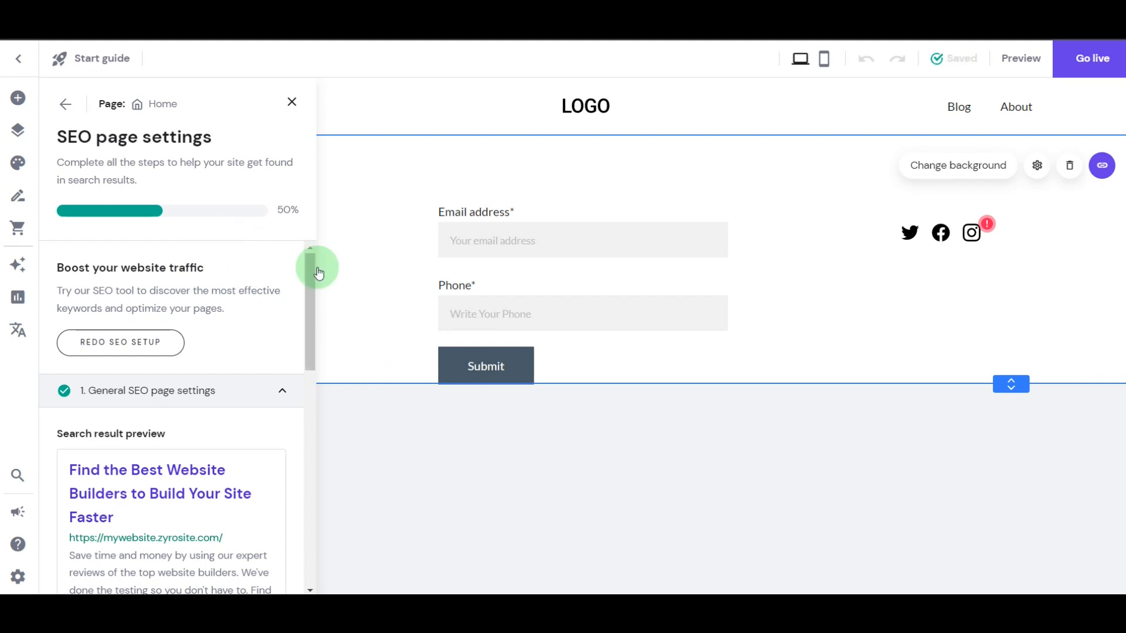
- Review the Home page's SEO title, meta description, keywords and the option to hide the page from search results
scroll(311, 285, down, 1)
drag(311, 298, 275, 382)
click(210, 422)
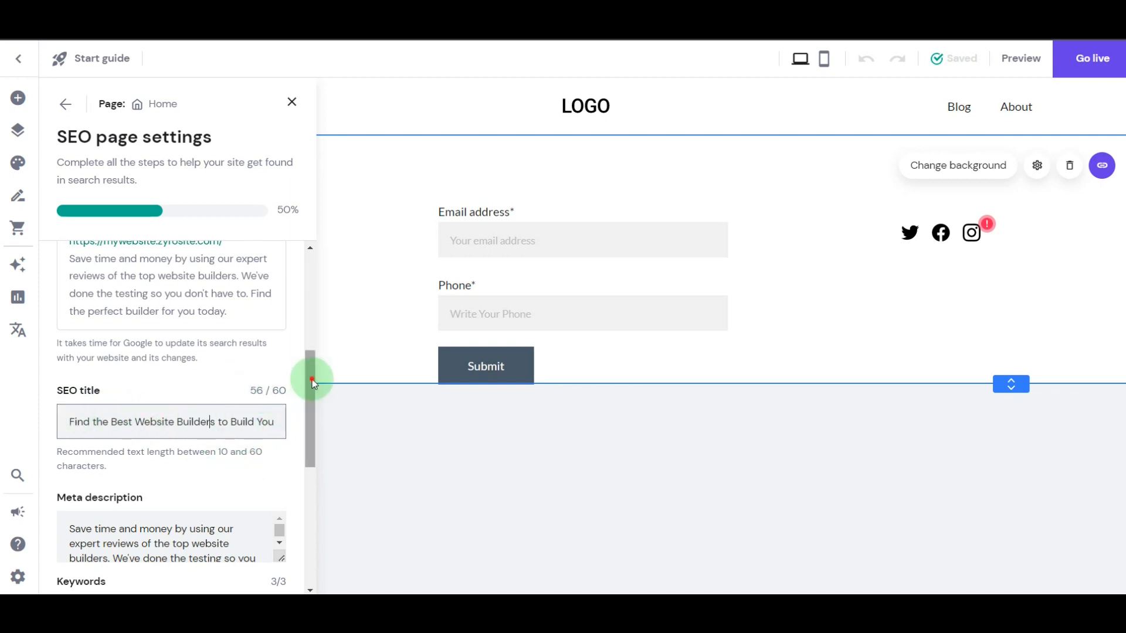
scroll(311, 377, down, 2)
click(166, 427)
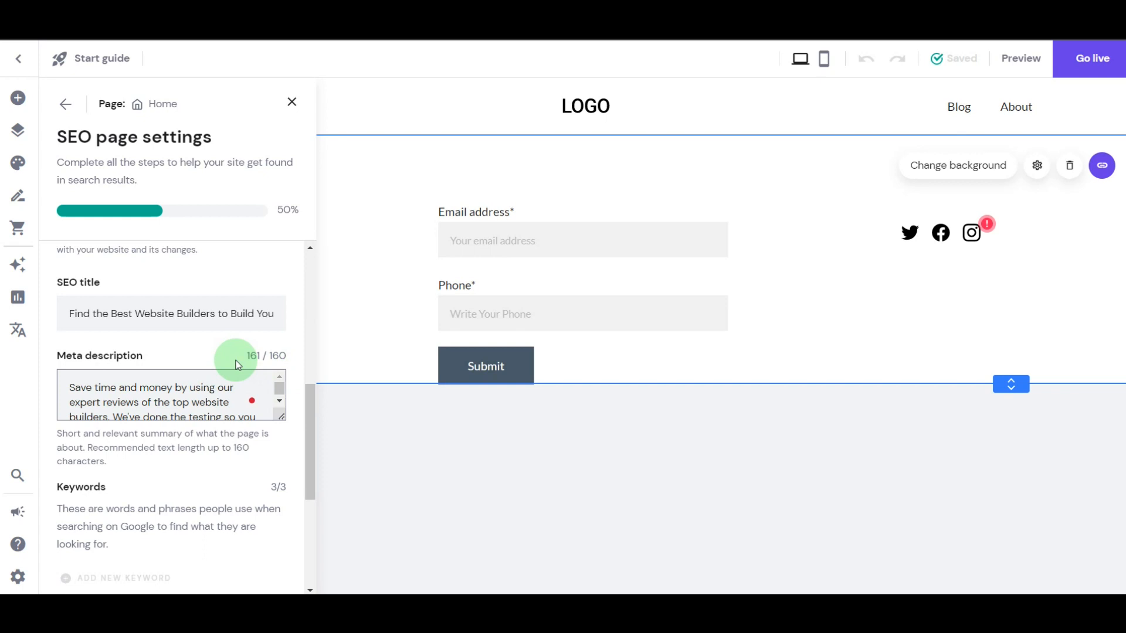
drag(307, 403, 308, 508)
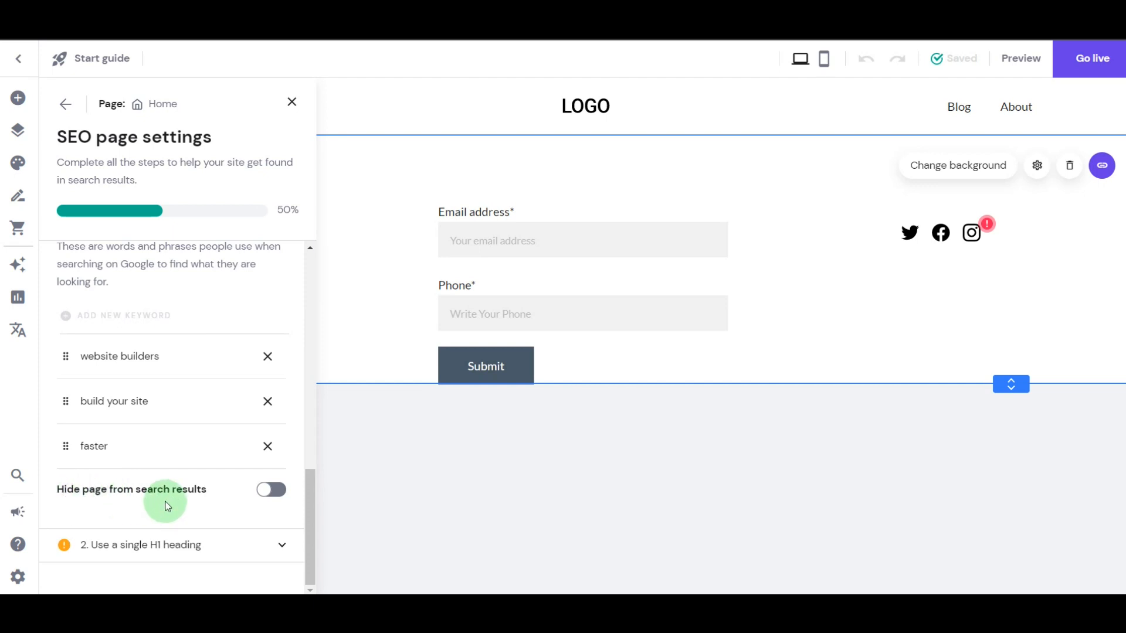
click(277, 494)
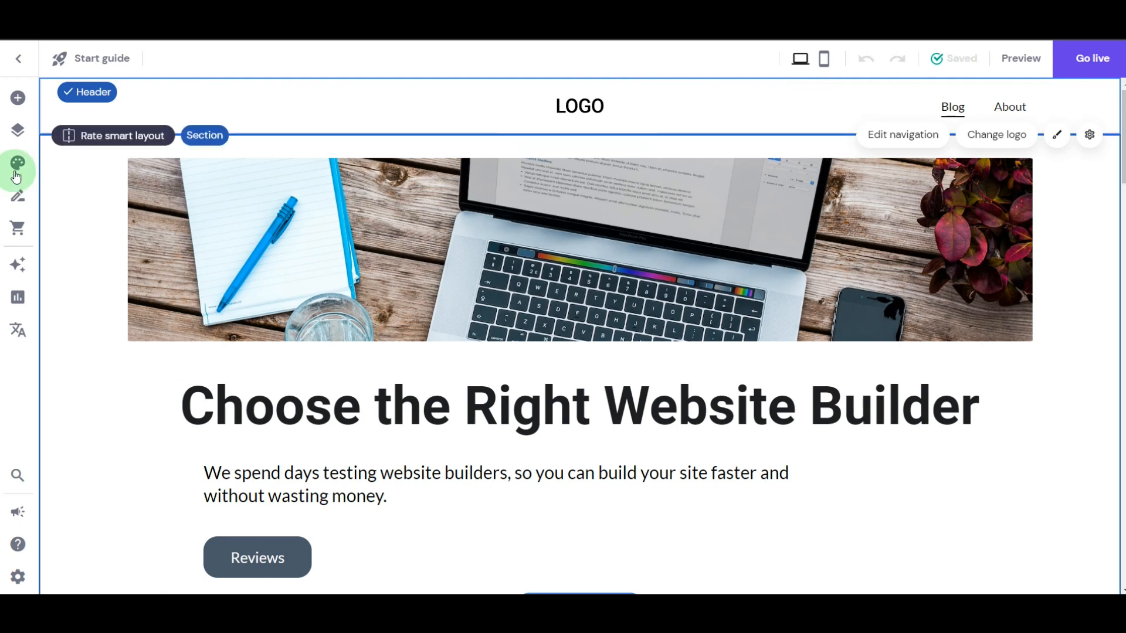
- Open the SEO settings of the About page at its page description
click(14, 134)
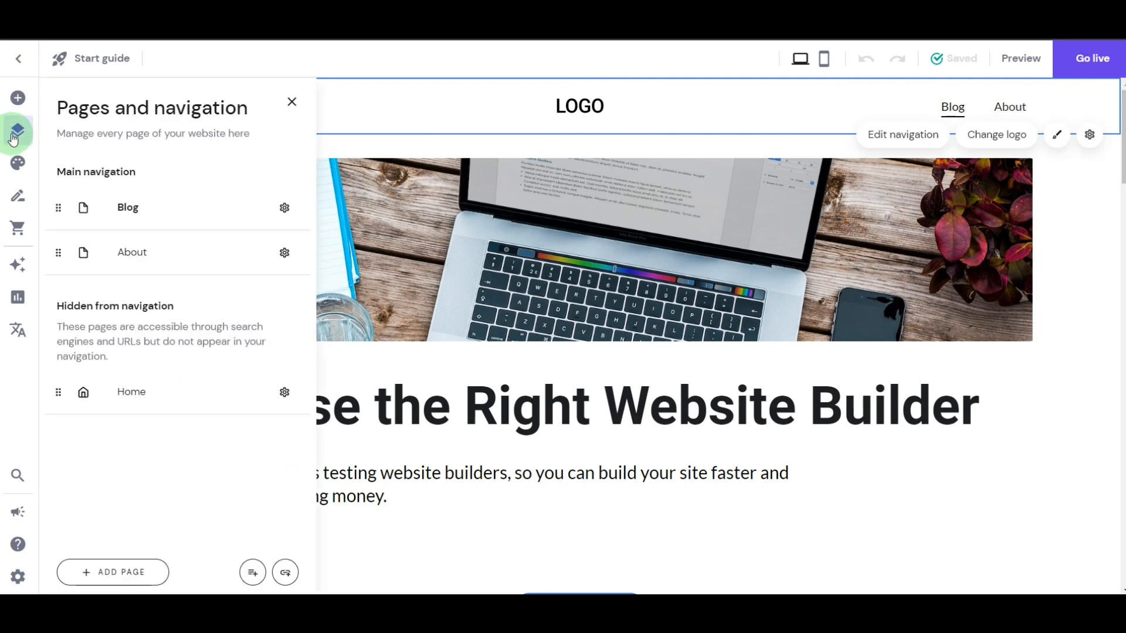
click(285, 254)
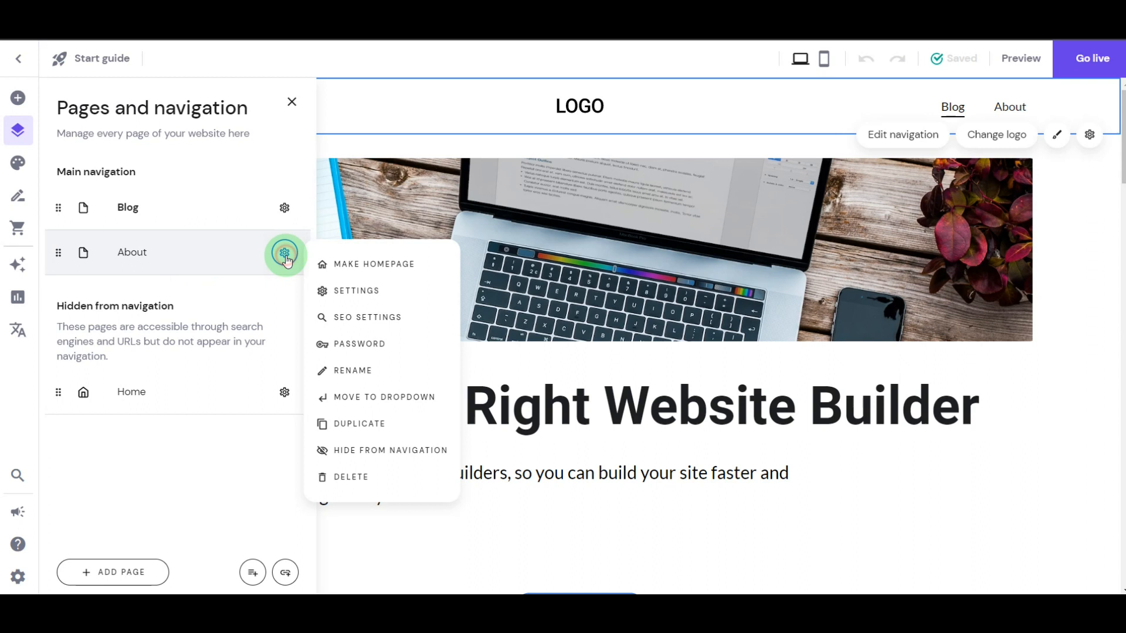
click(370, 320)
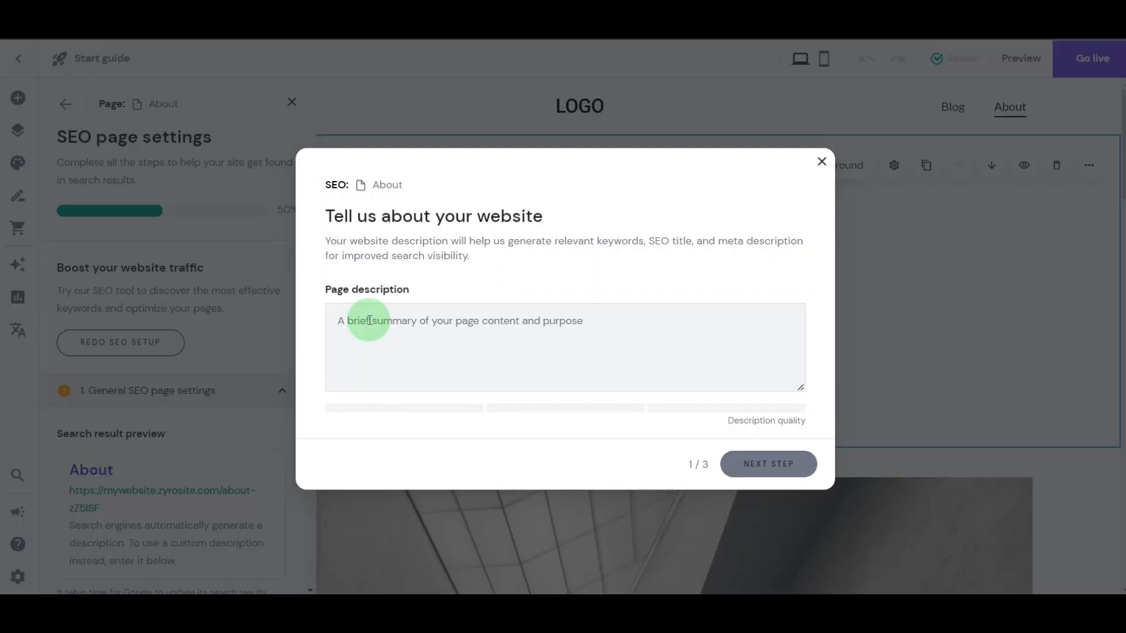
click(445, 323)
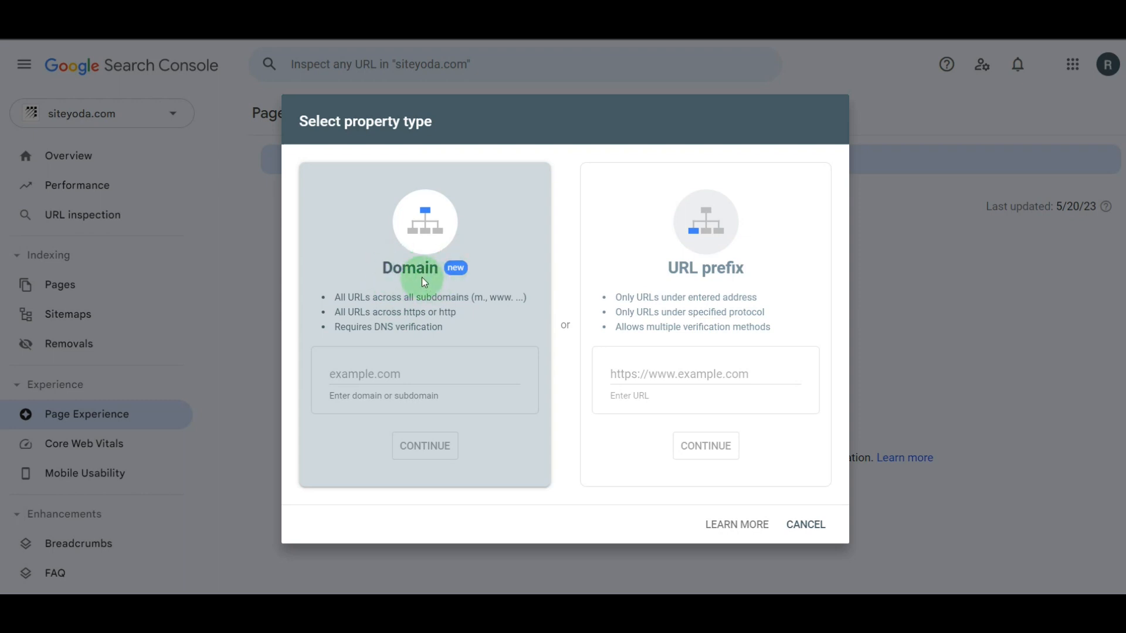
- In Google Search Console, add siteyoda.net as a domain property and copy its TXT verification record
click(393, 372)
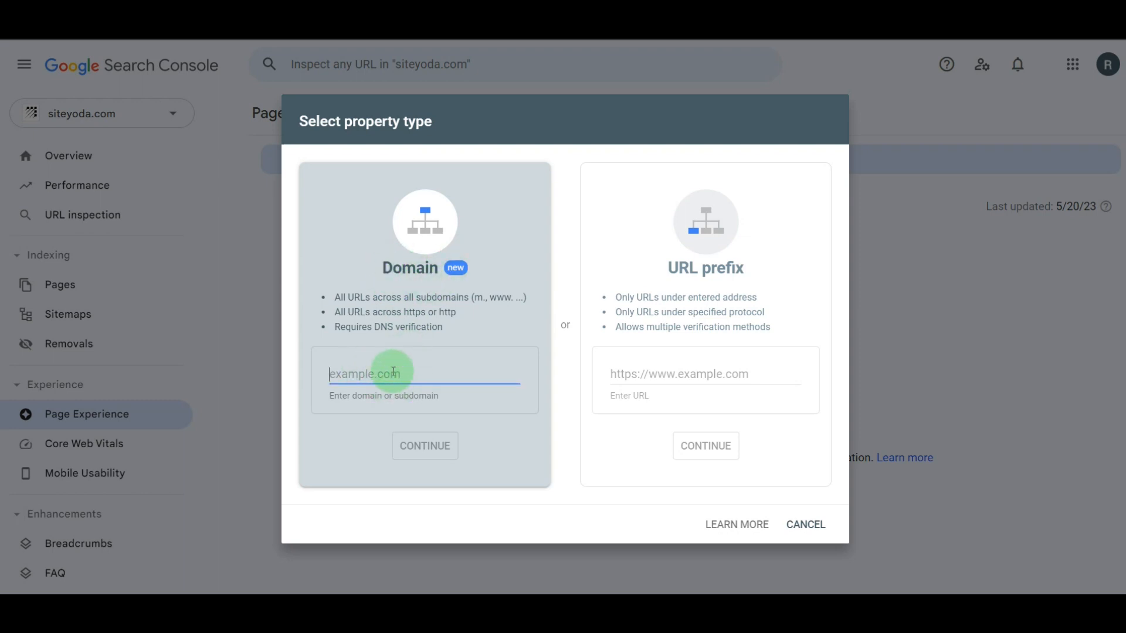
text(siteyoda.net)
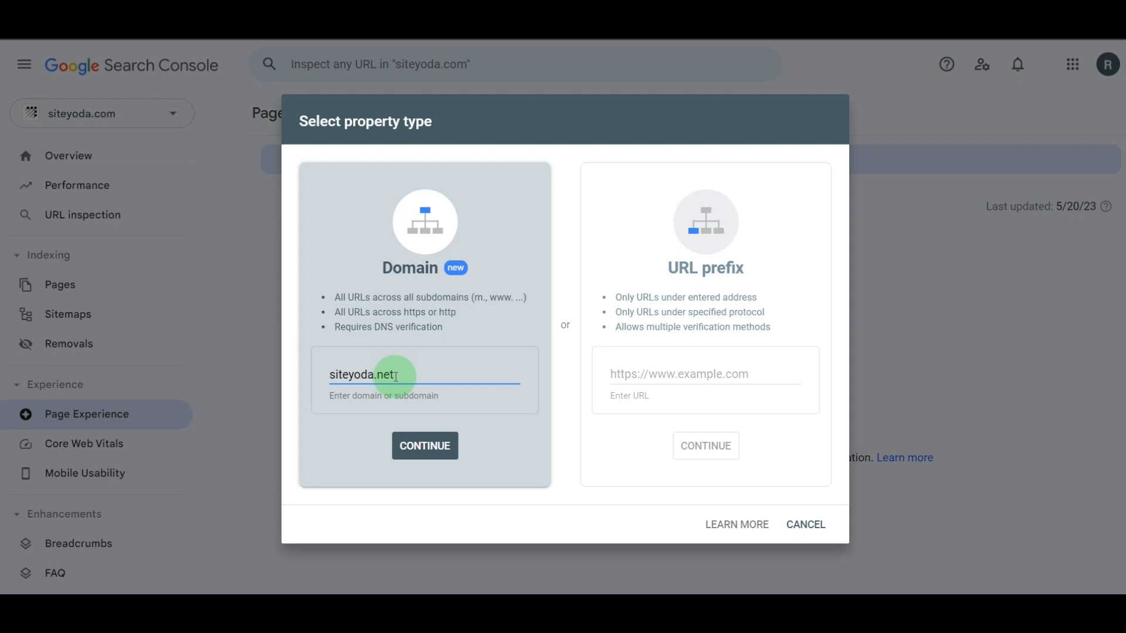
click(416, 448)
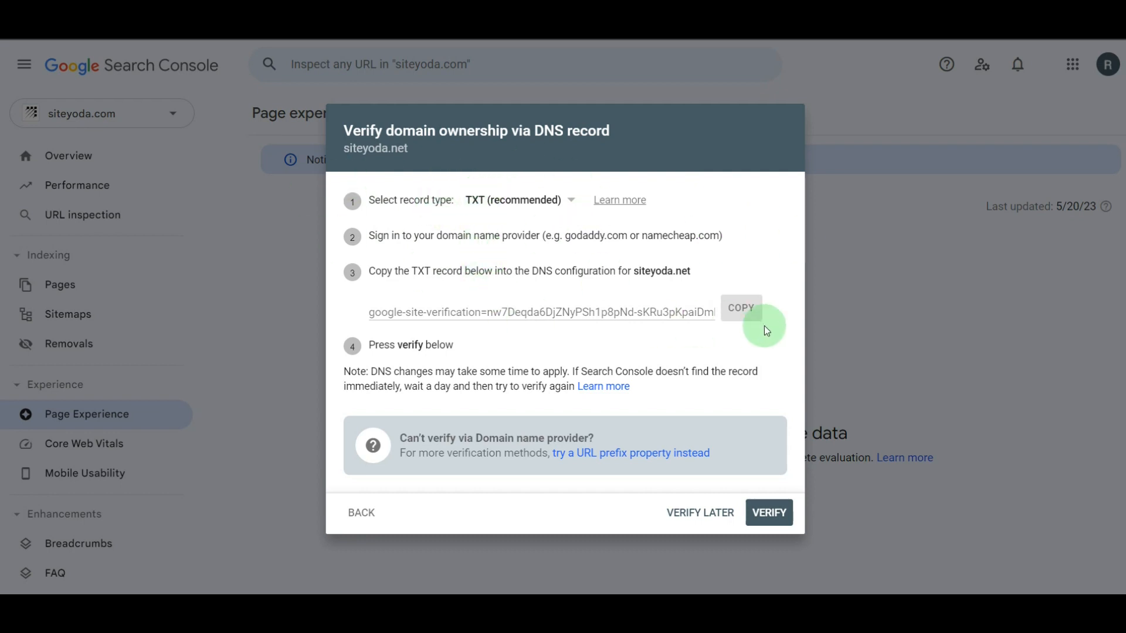
click(735, 311)
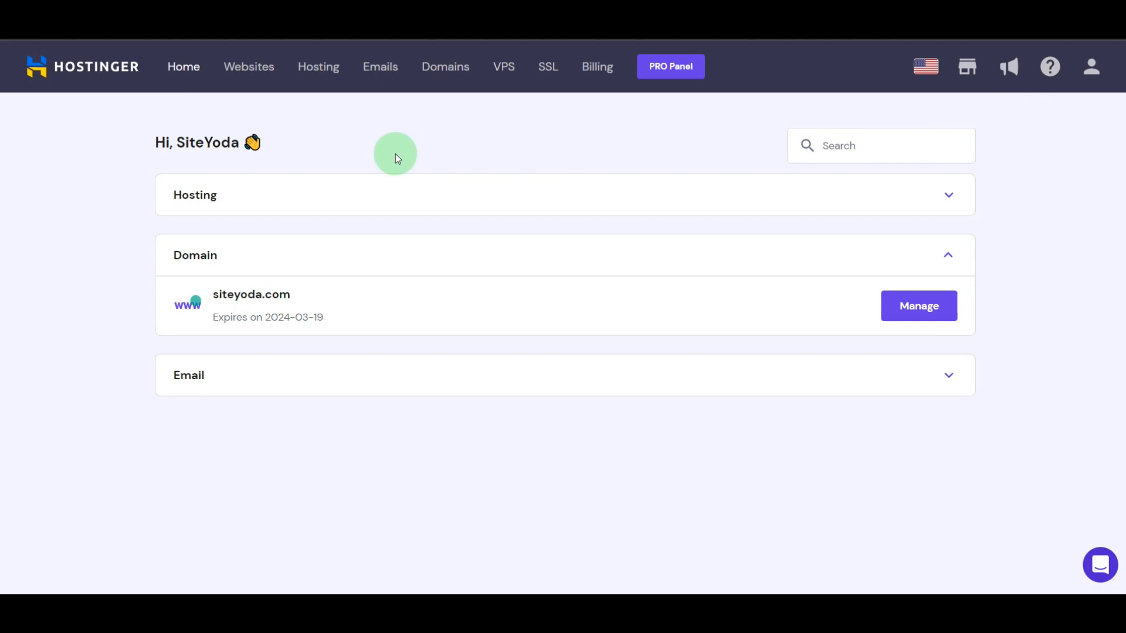
- Switch to Hostinger and open the DNS and nameserver settings of the siteyoda.com domain
click(438, 68)
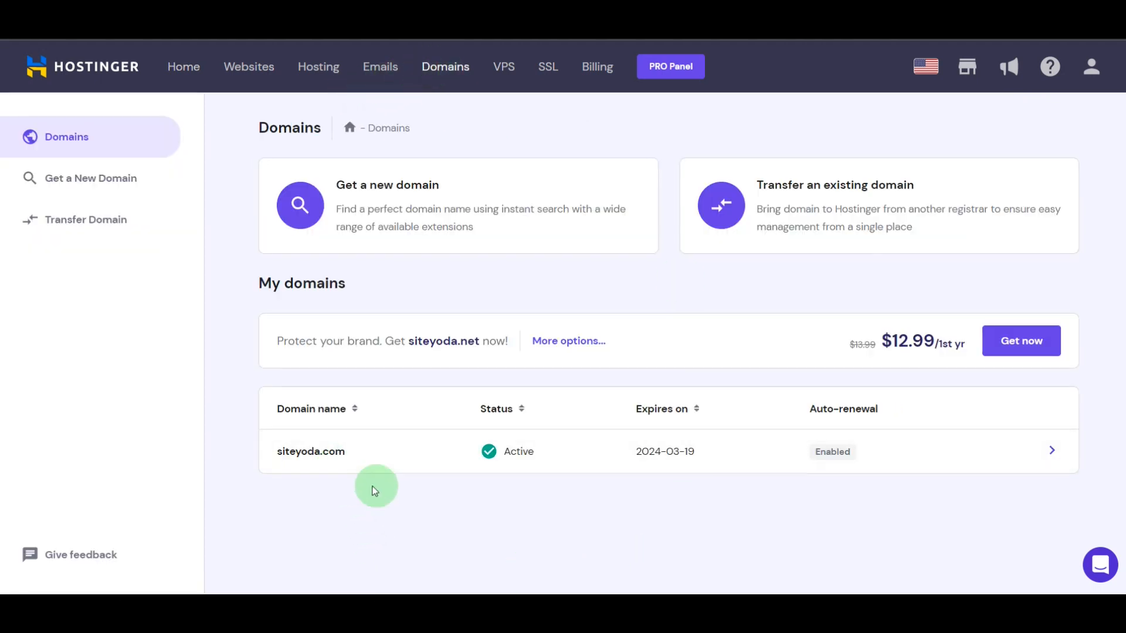
click(382, 462)
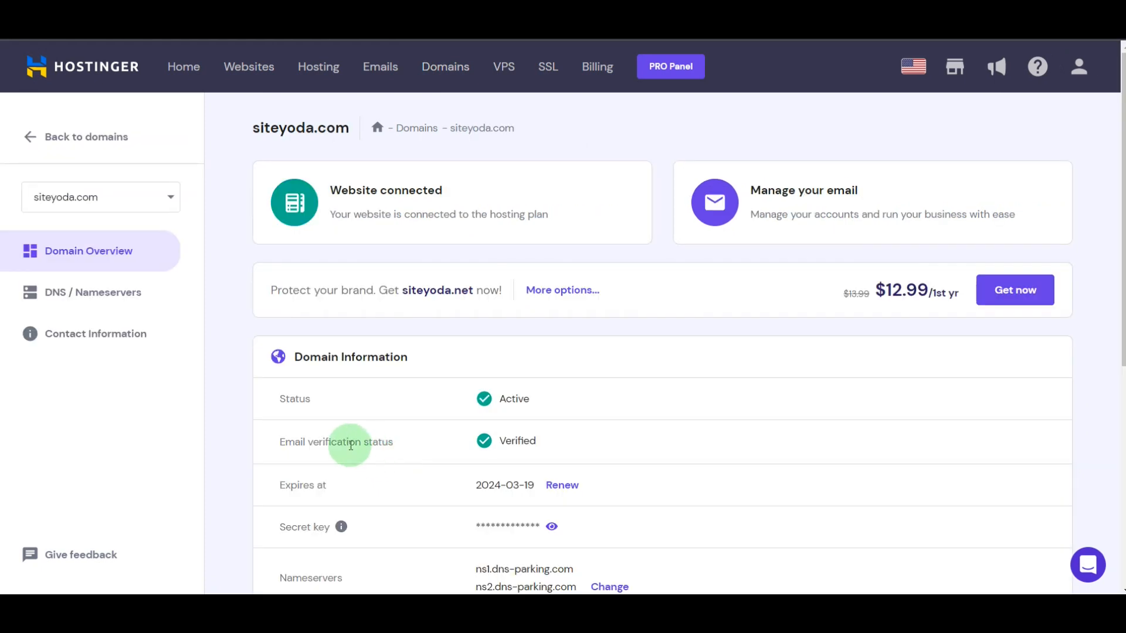
click(71, 301)
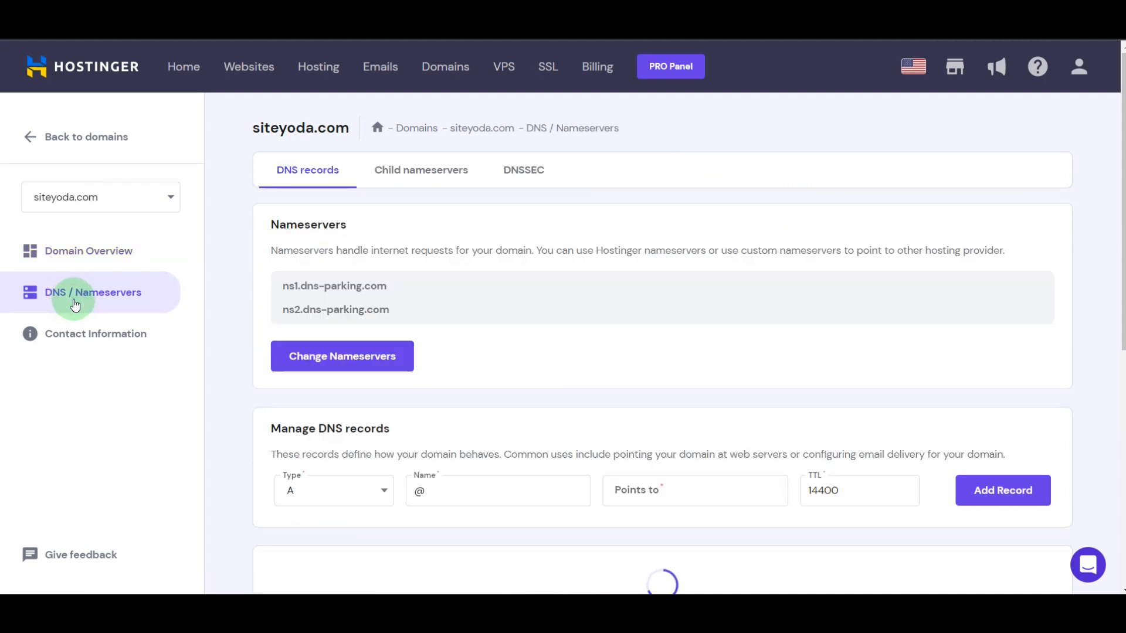
- Add a TXT DNS record named @ with TTL 14400, pasting the copied site verification code as its value
click(381, 495)
scroll(351, 528, down, 5)
click(338, 432)
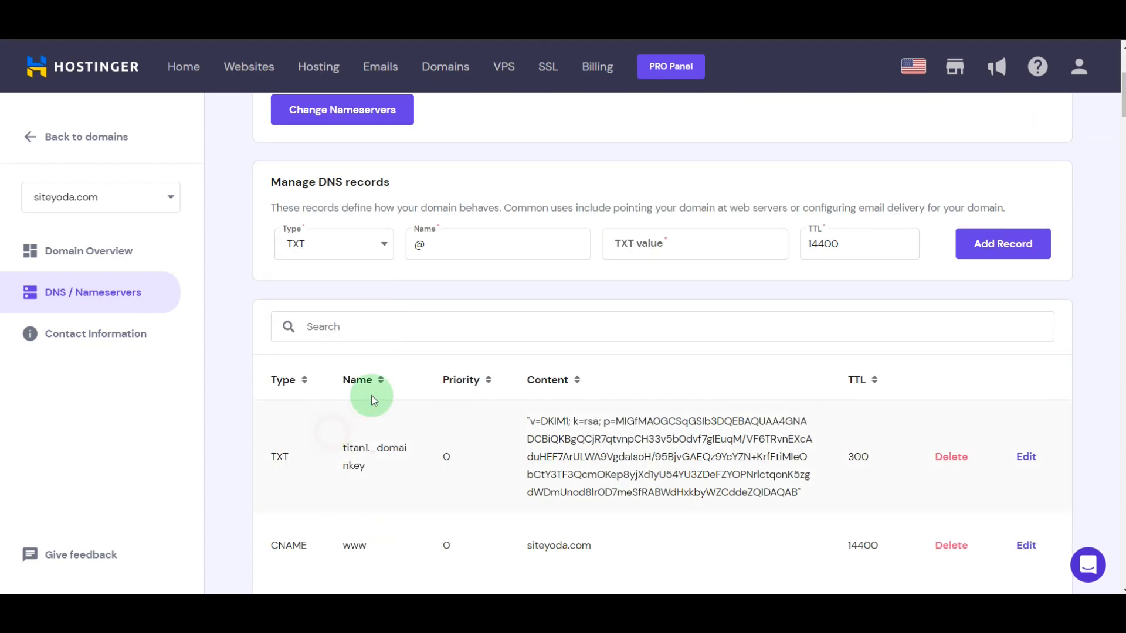
scroll(487, 266, up, 5)
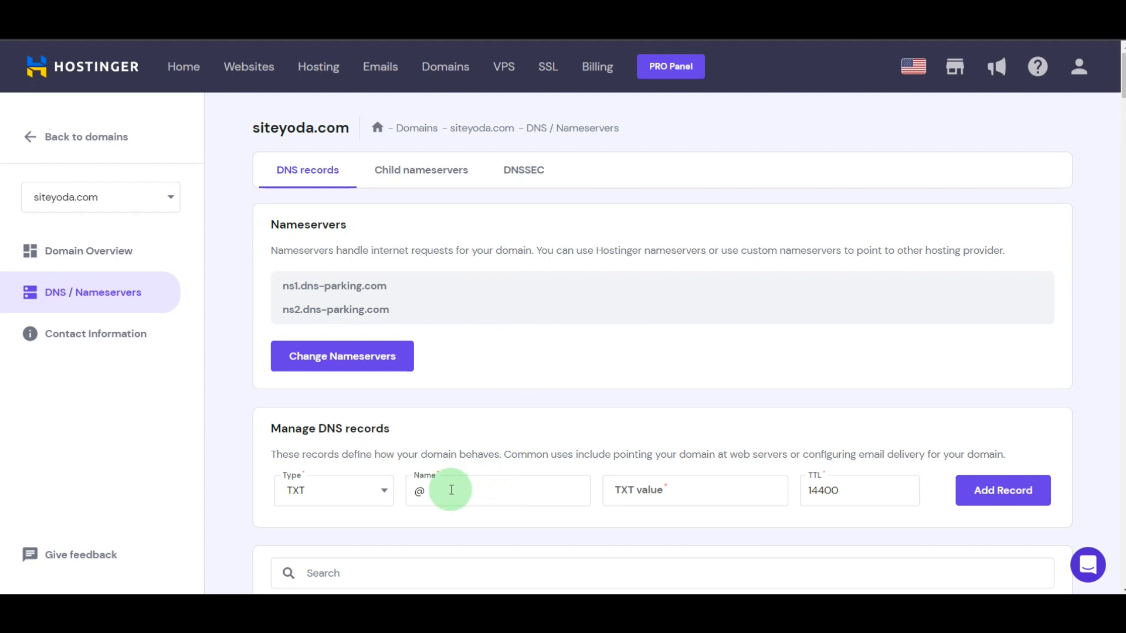
click(644, 490)
key(ctrl+v)
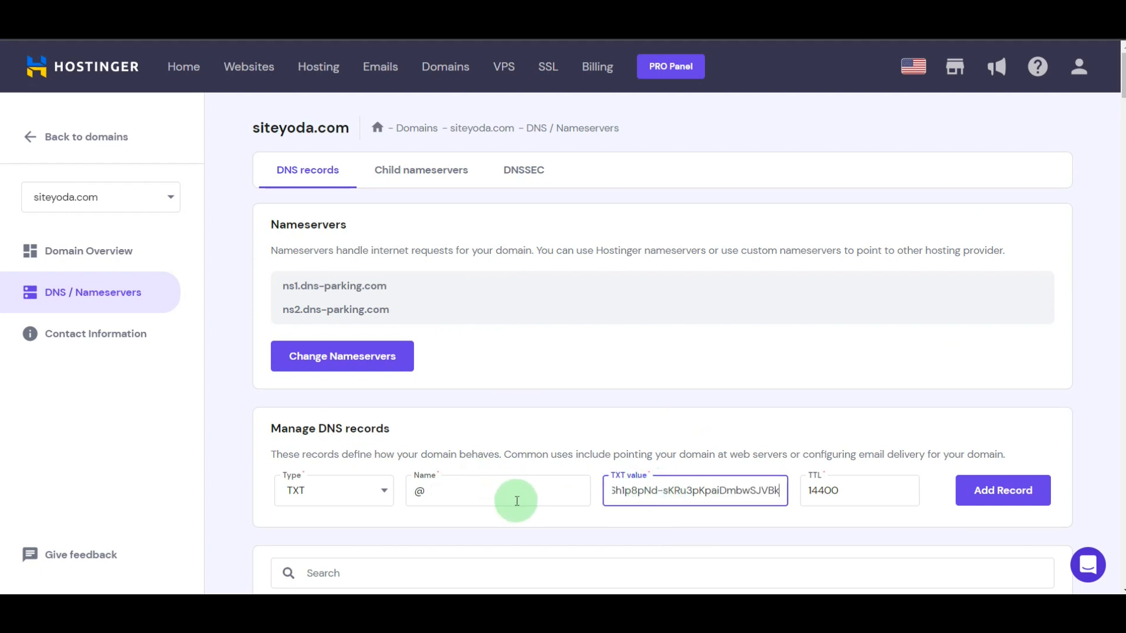
click(976, 491)
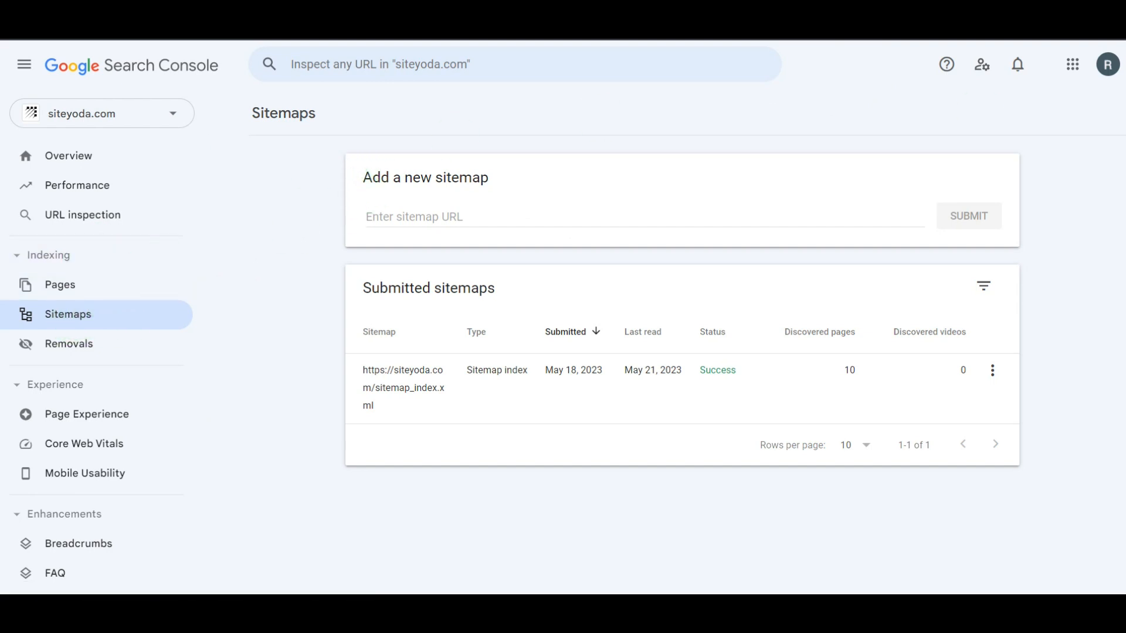
click(409, 217)
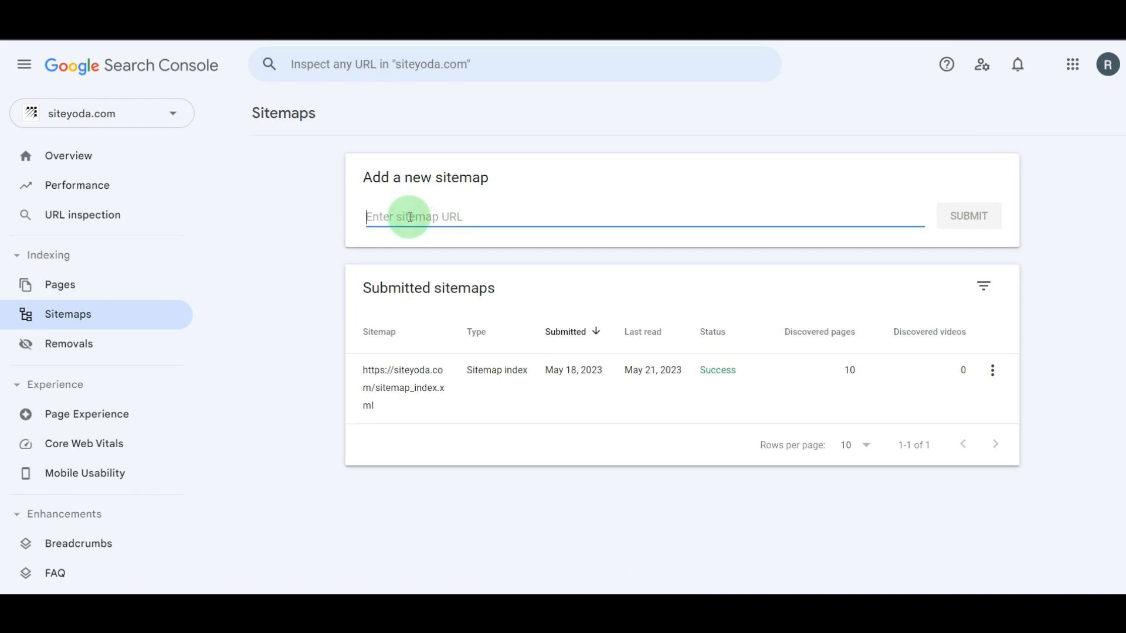
key(ctrl+v)
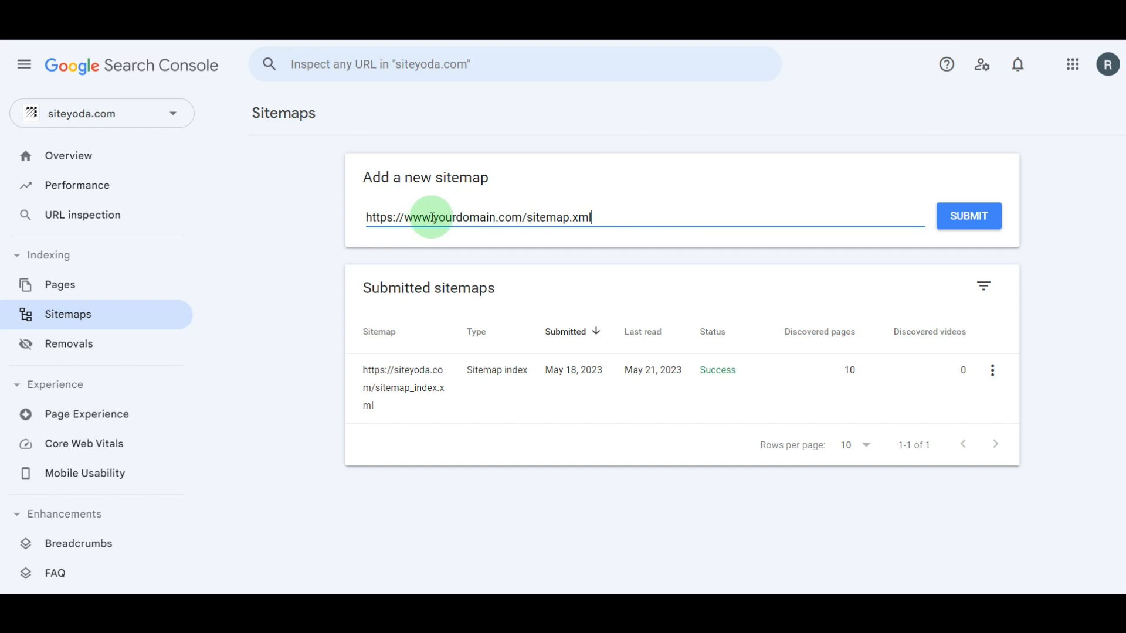
drag(434, 216, 404, 216)
key(BackSpace)
click(660, 216)
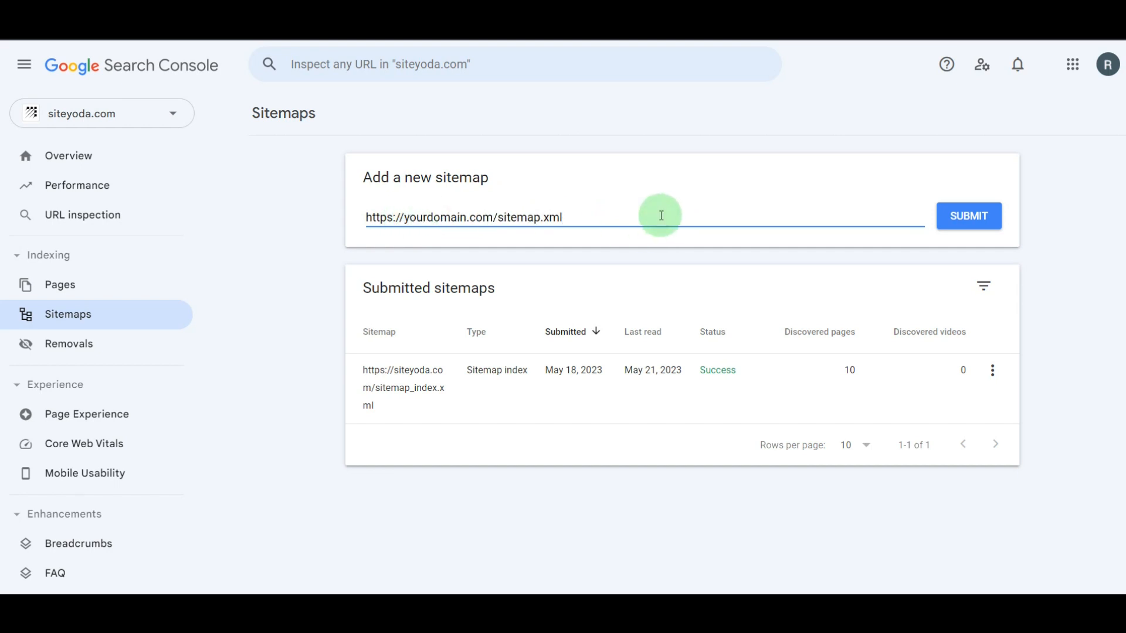
click(973, 215)
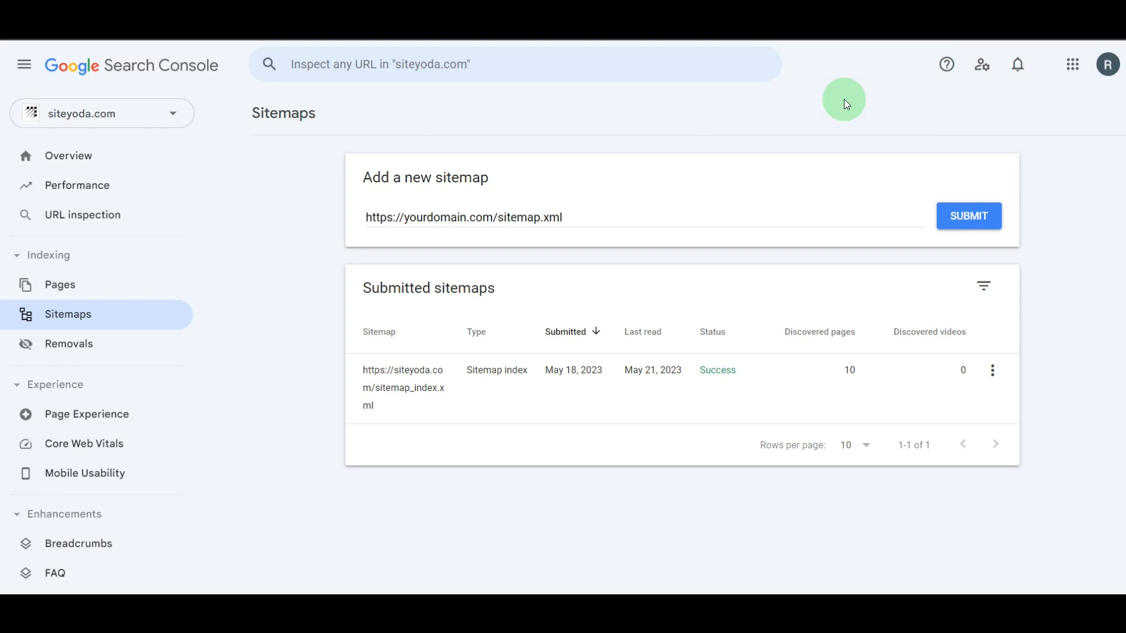
click(358, 70)
click(252, 252)
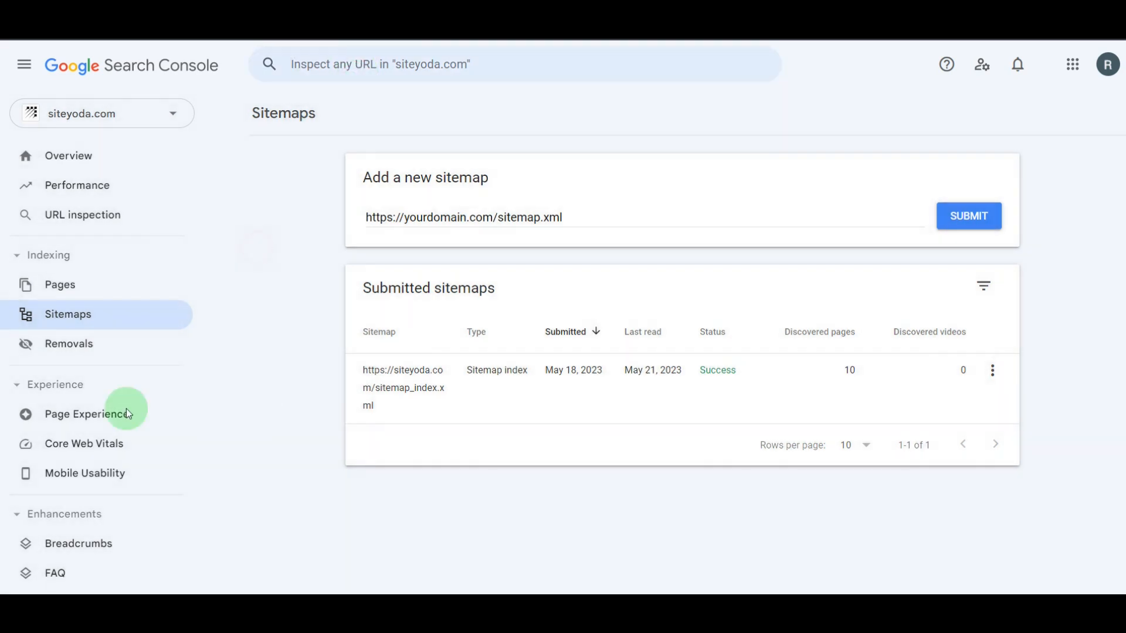
click(73, 221)
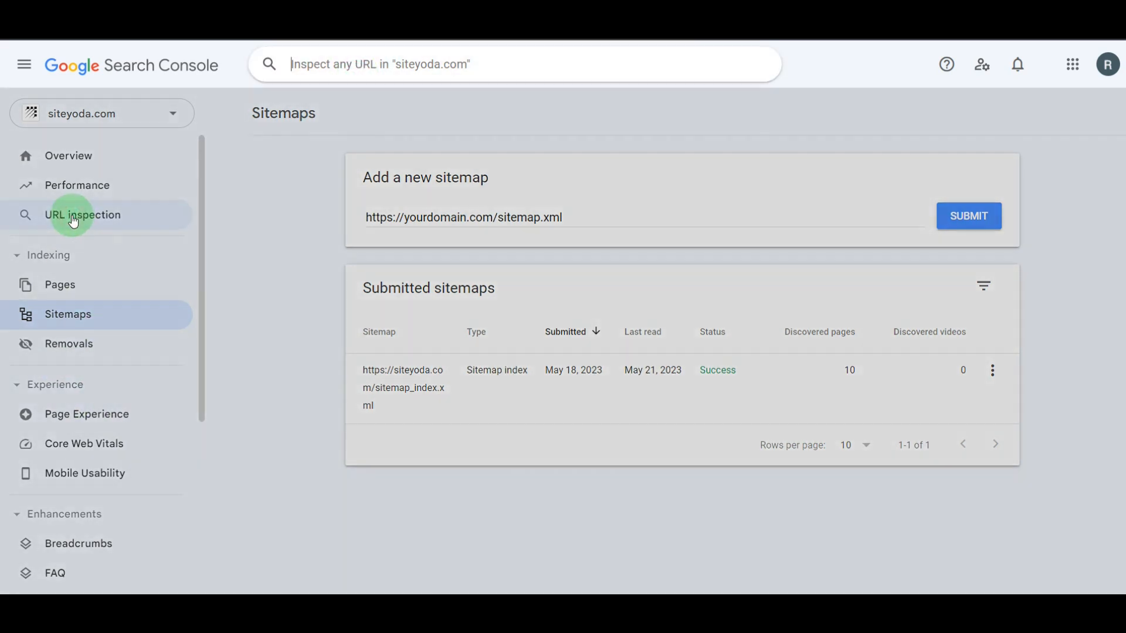
click(326, 216)
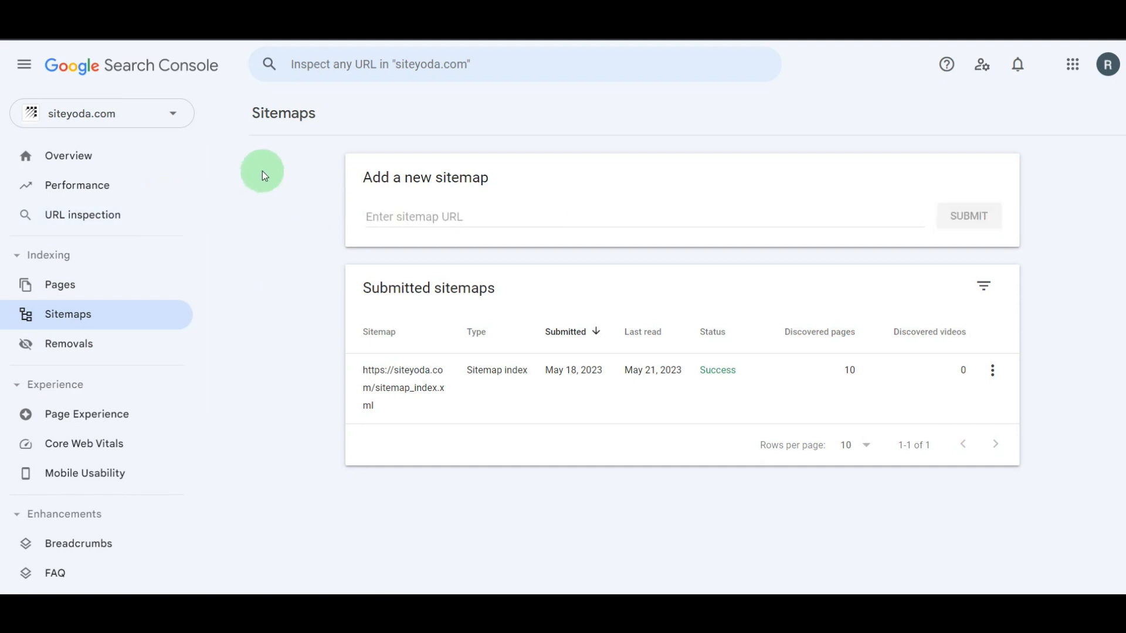
click(389, 62)
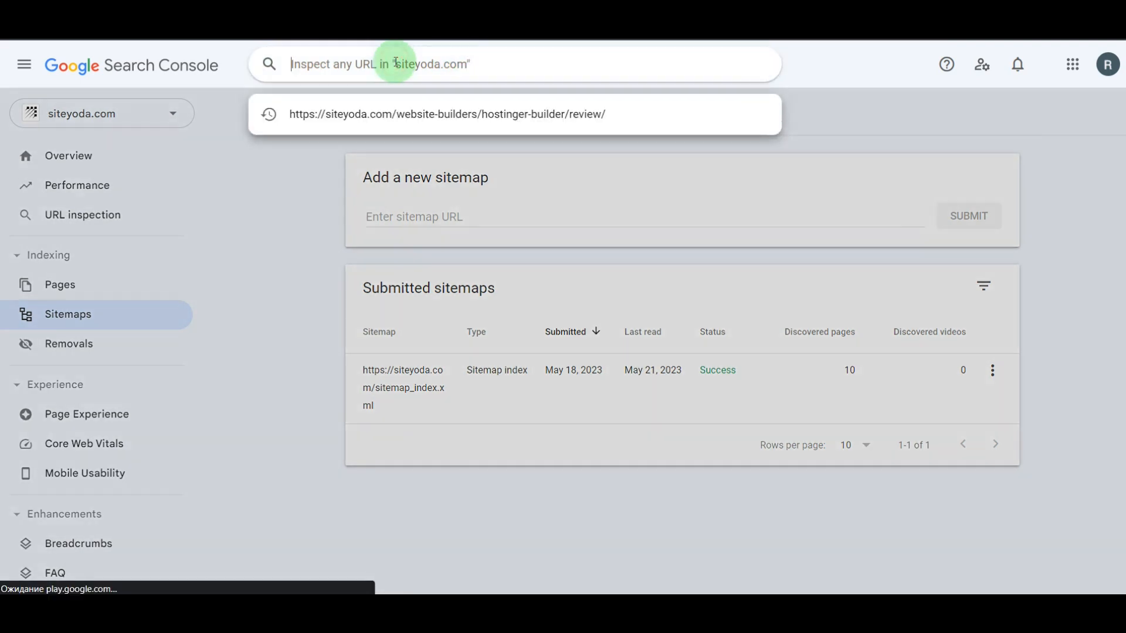
click(489, 117)
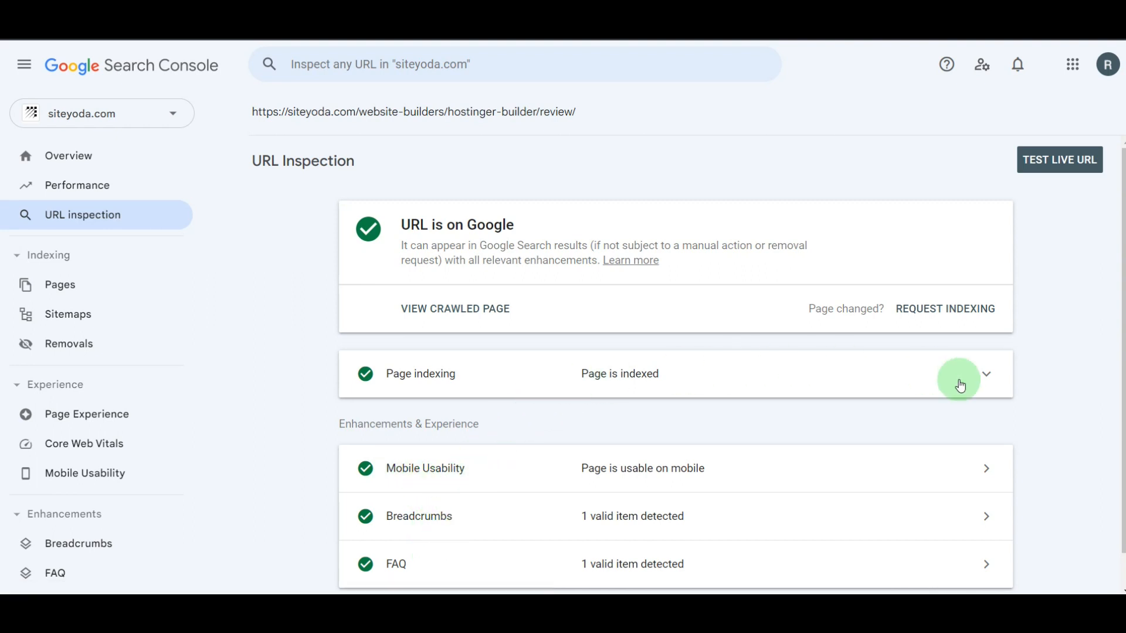
- Review the inspected URL's page indexing details, covering its discovery, crawl and canonical information
click(984, 375)
scroll(617, 455, down, 4)
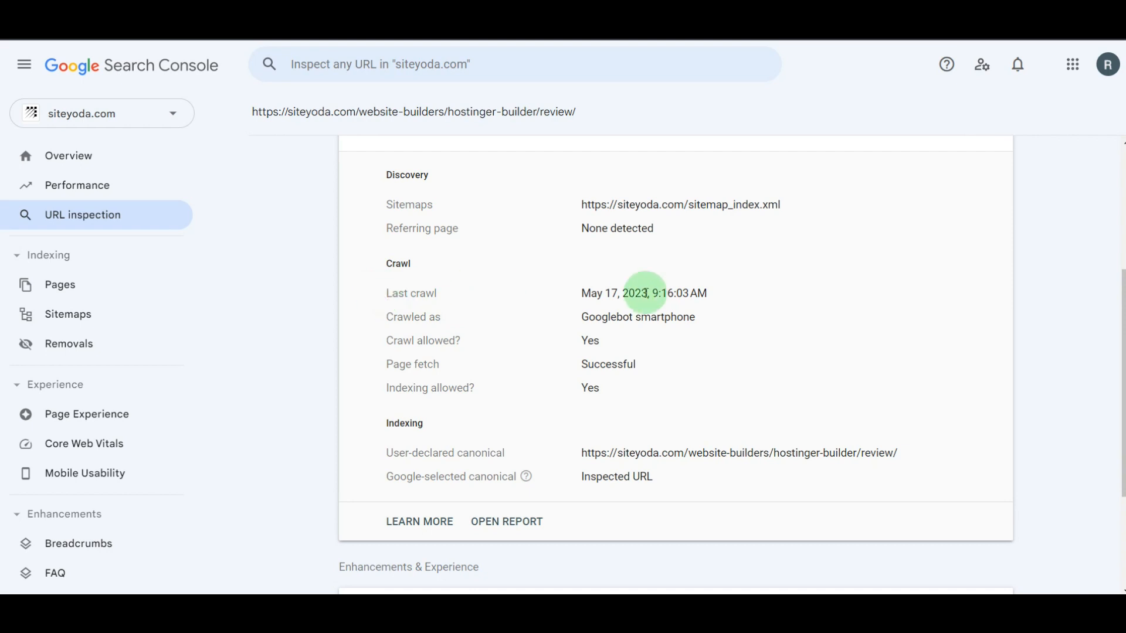
scroll(750, 294, up, 5)
click(991, 374)
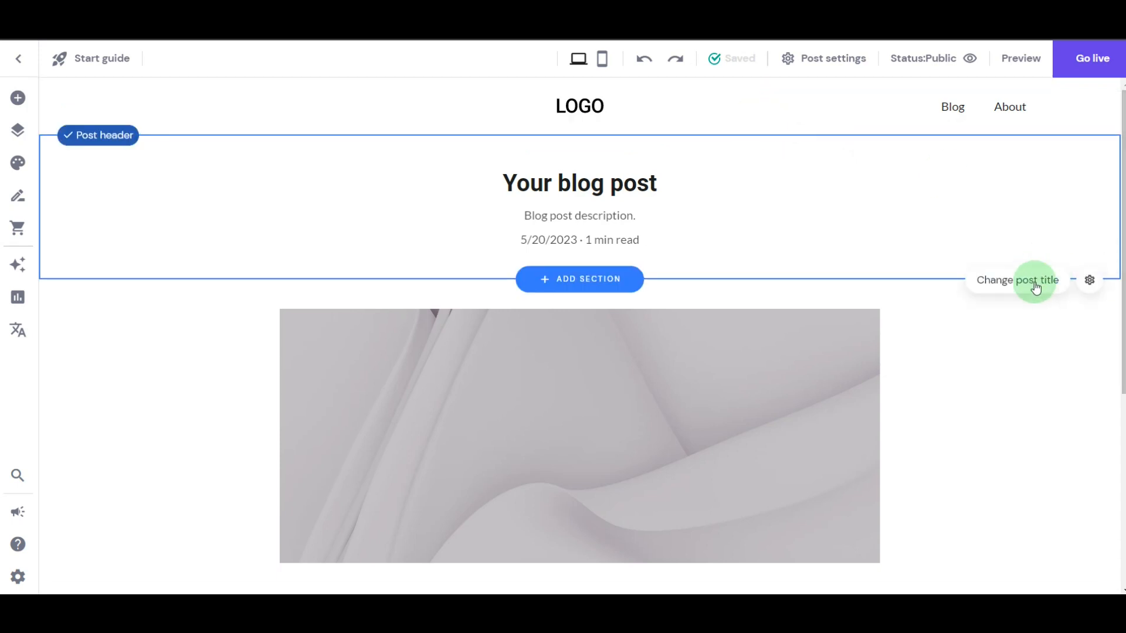
- In the Hostinger website builder, set the blog post's title to "How to Create a TOC on Hostinger Website Builder"
click(996, 280)
drag(575, 191, 414, 184)
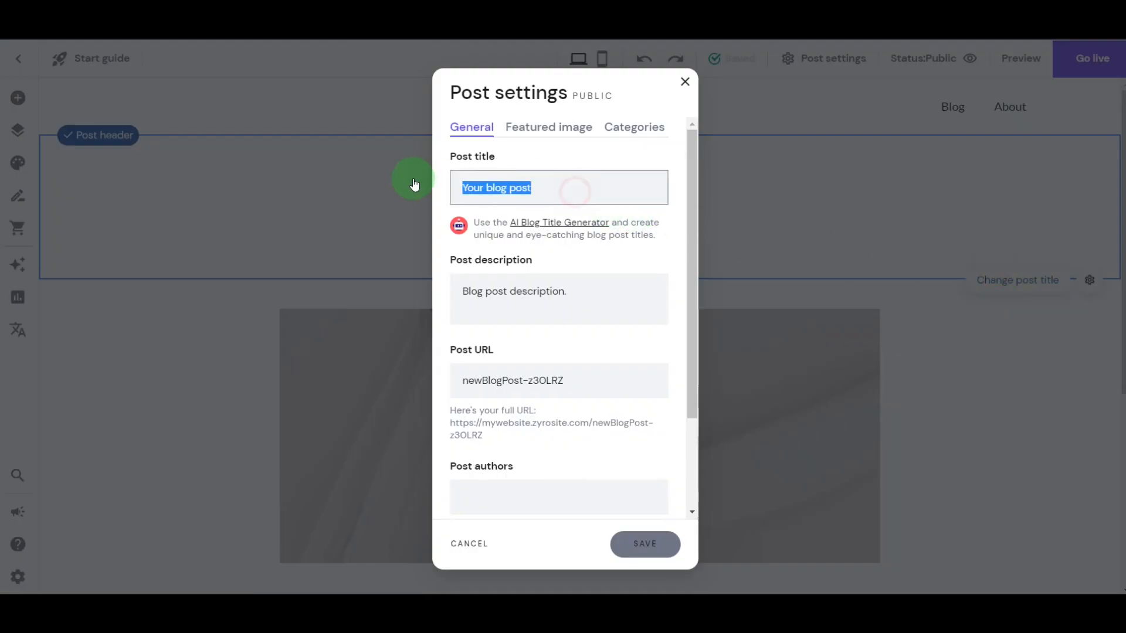
key(BackSpace)
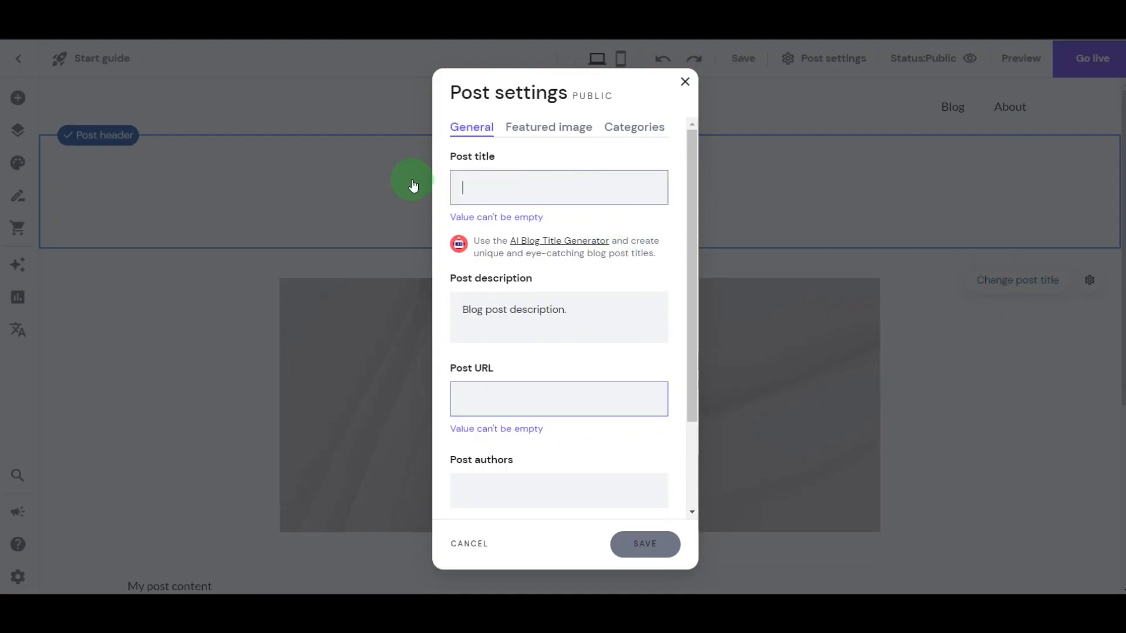
key(ctrl+v)
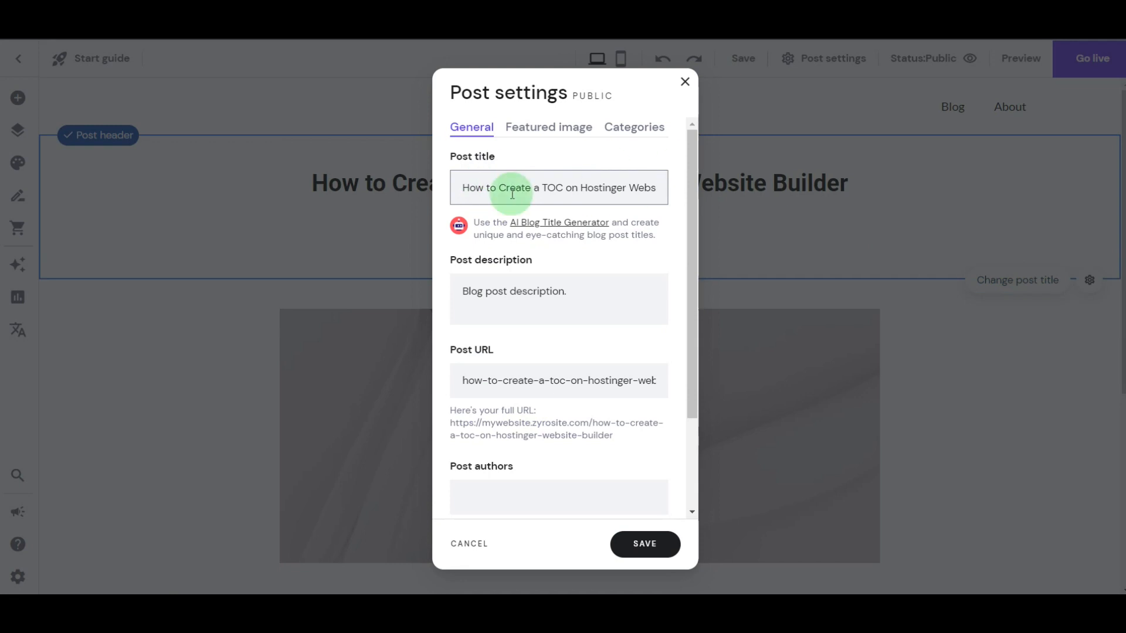
- Replace the post description with the copied text beginning "Tables of contents can be very useful for long-form content and blog posts."
drag(578, 289, 469, 290)
key(BackSpace)
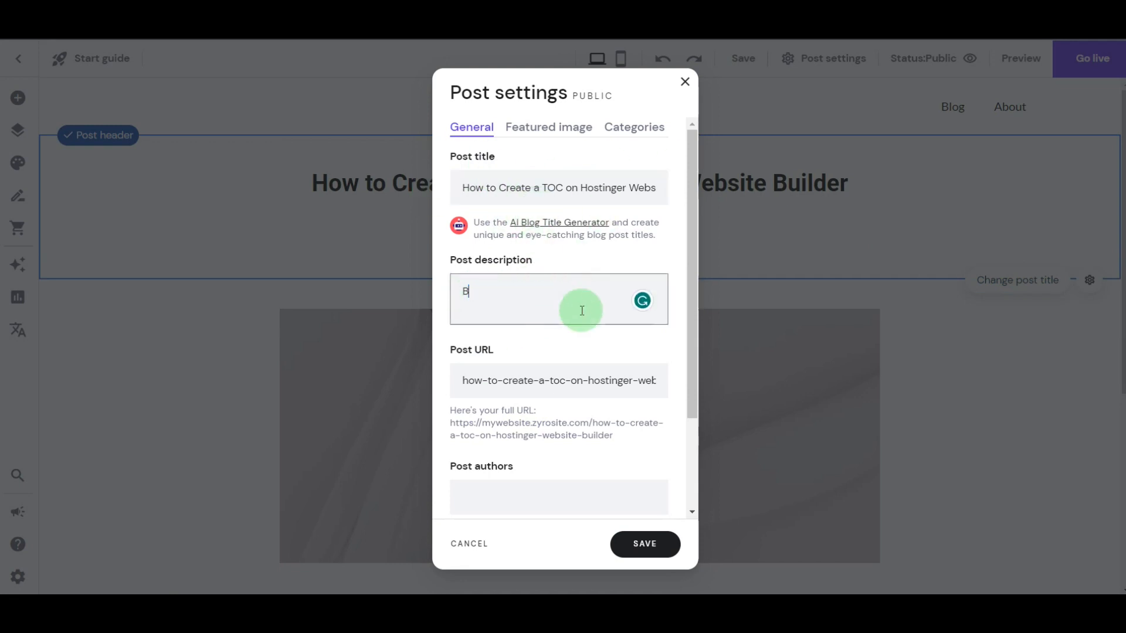
key(BackSpace)
key(ctrl+v)
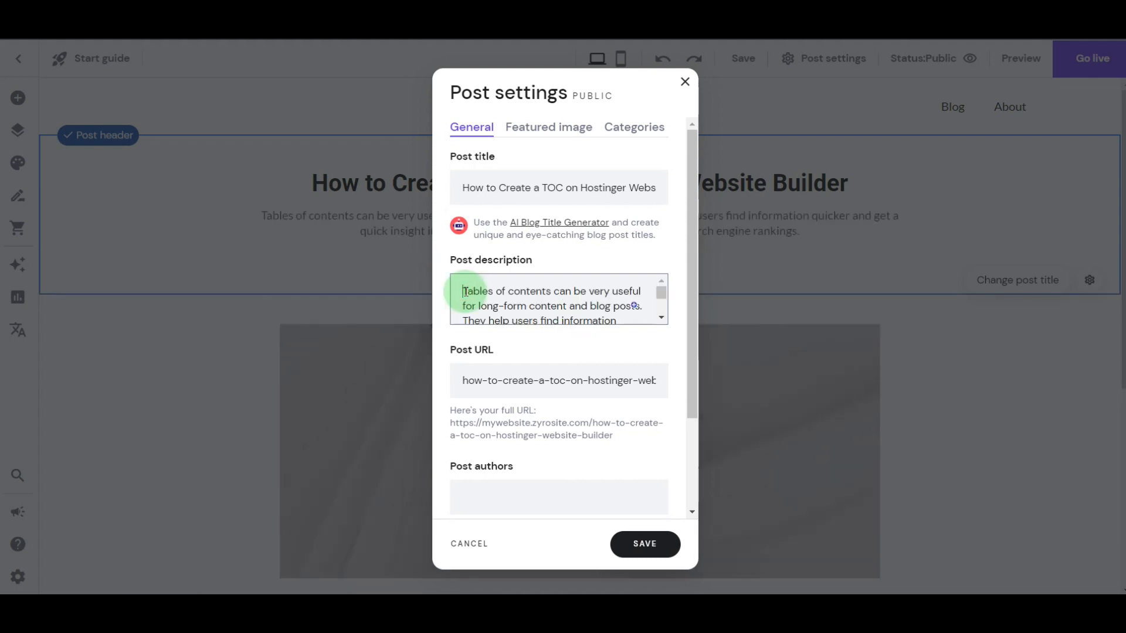
- Shorten the post URL to create-toc-on-hostinger-builder and look over the remaining general post settings
click(489, 378)
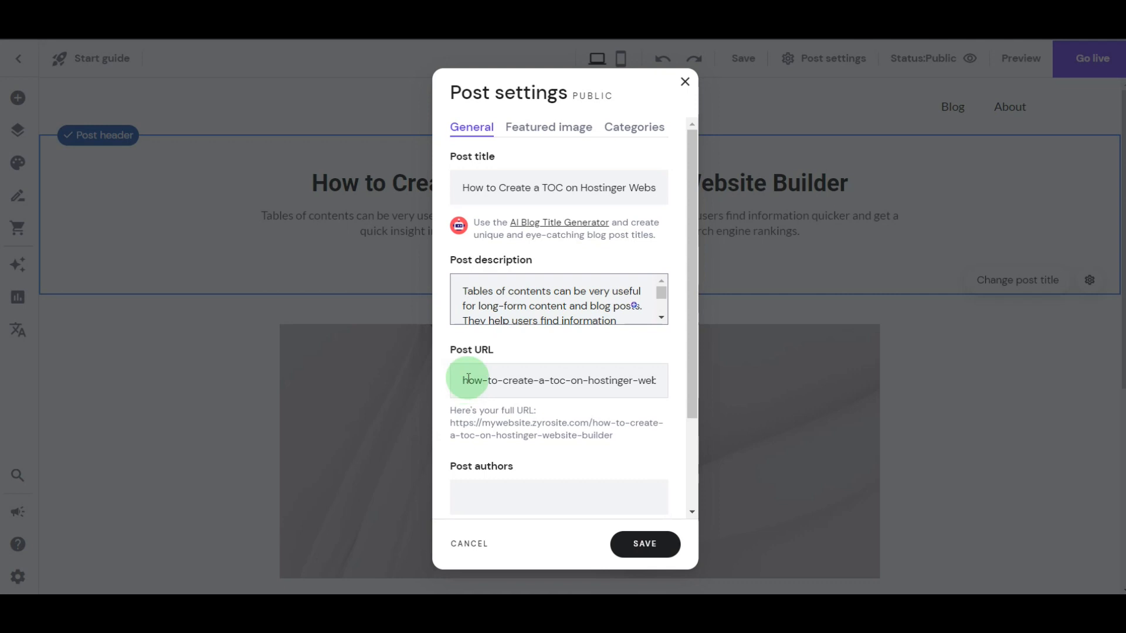
drag(502, 381, 460, 381)
key(BackSpace)
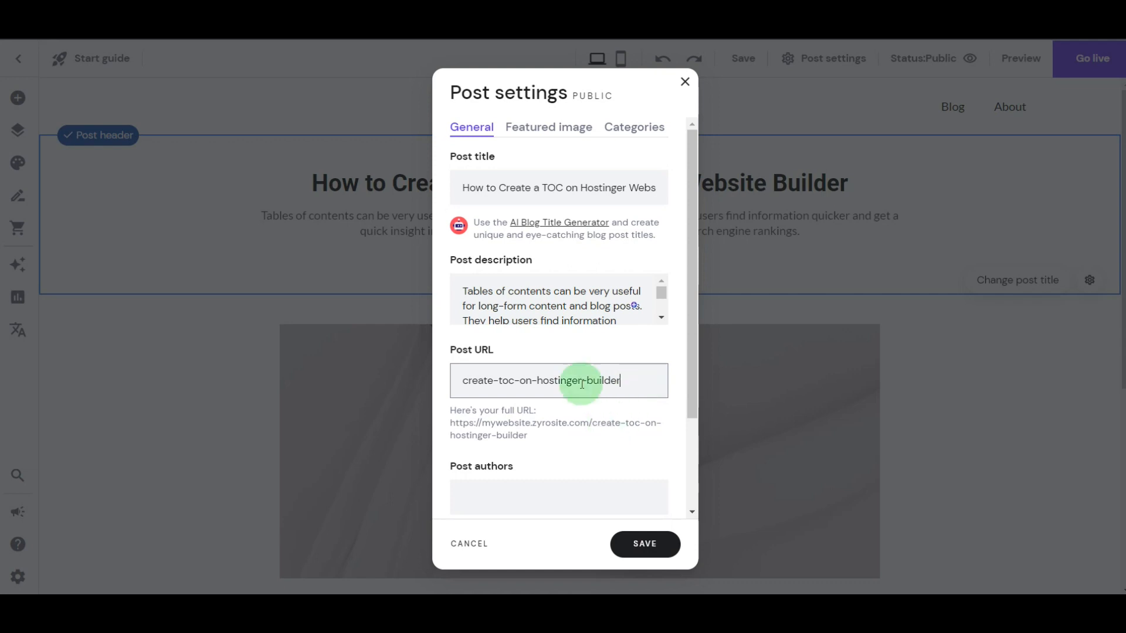
scroll(580, 381, down, 2)
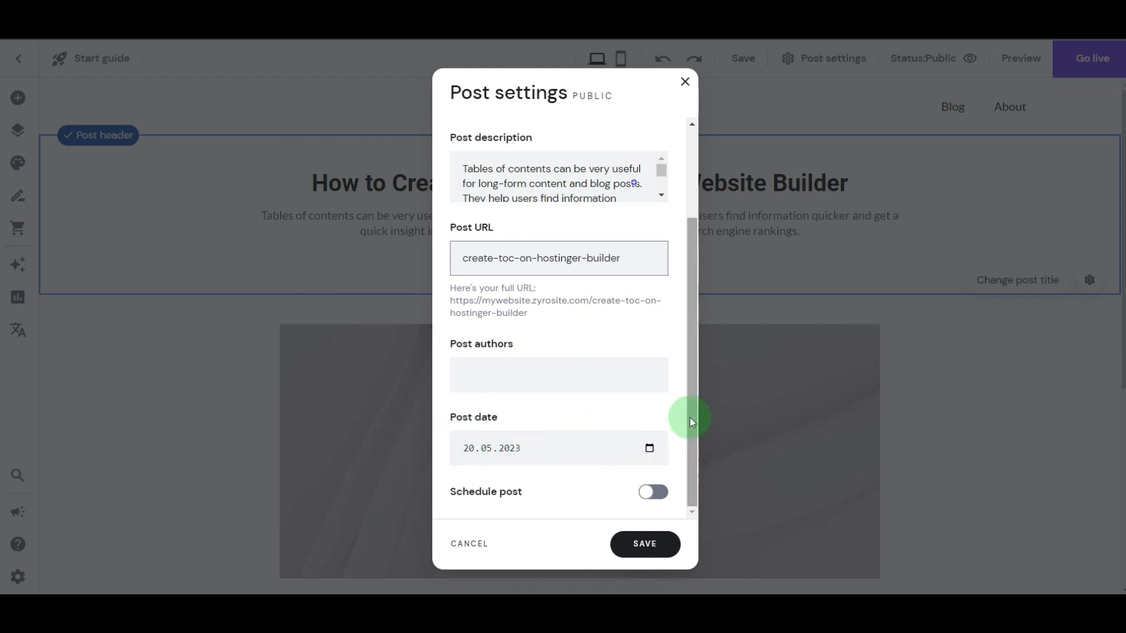
drag(689, 417, 701, 267)
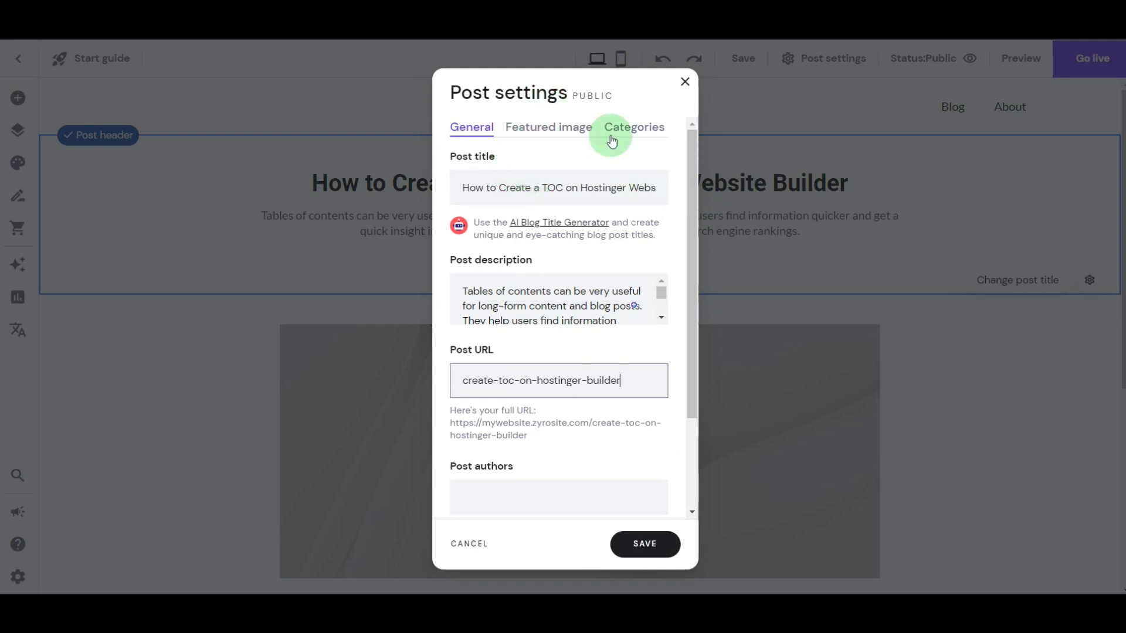
- Assign the blog post to the Hostinger Builder category
click(629, 130)
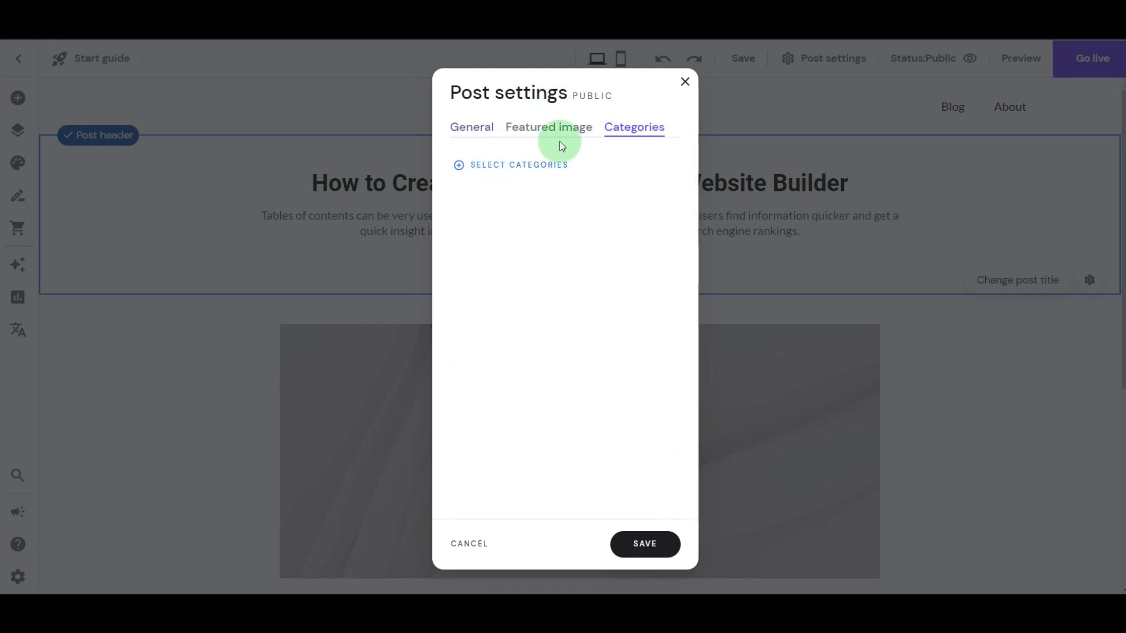
click(519, 165)
click(527, 203)
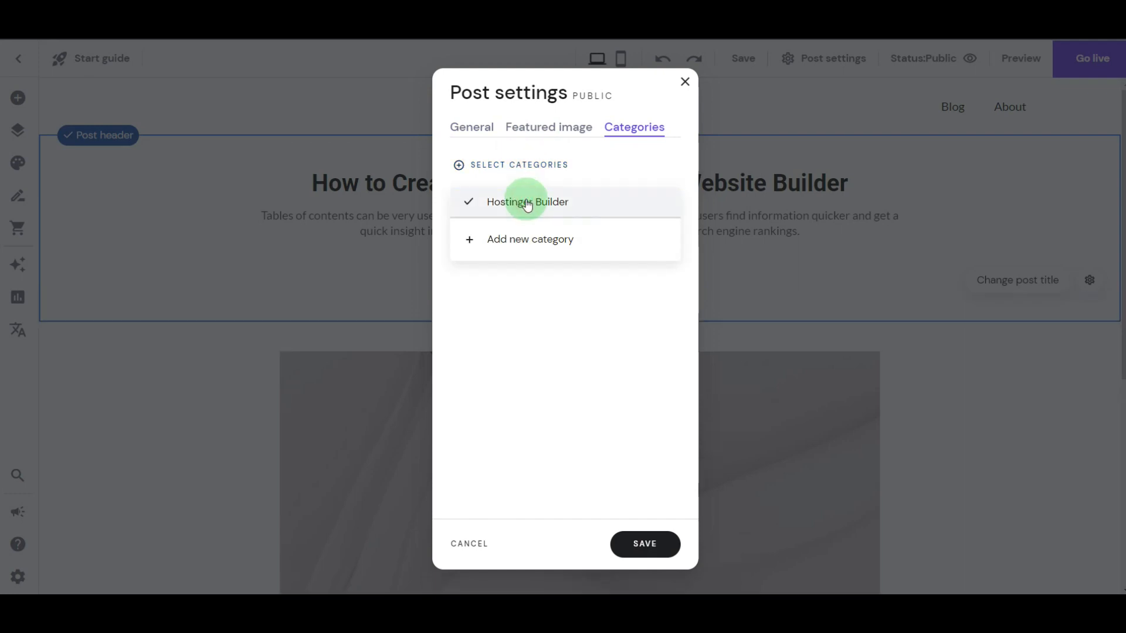
- Replace the featured image with the library's create-toc-on-hostin… PNG and save the post settings
click(538, 131)
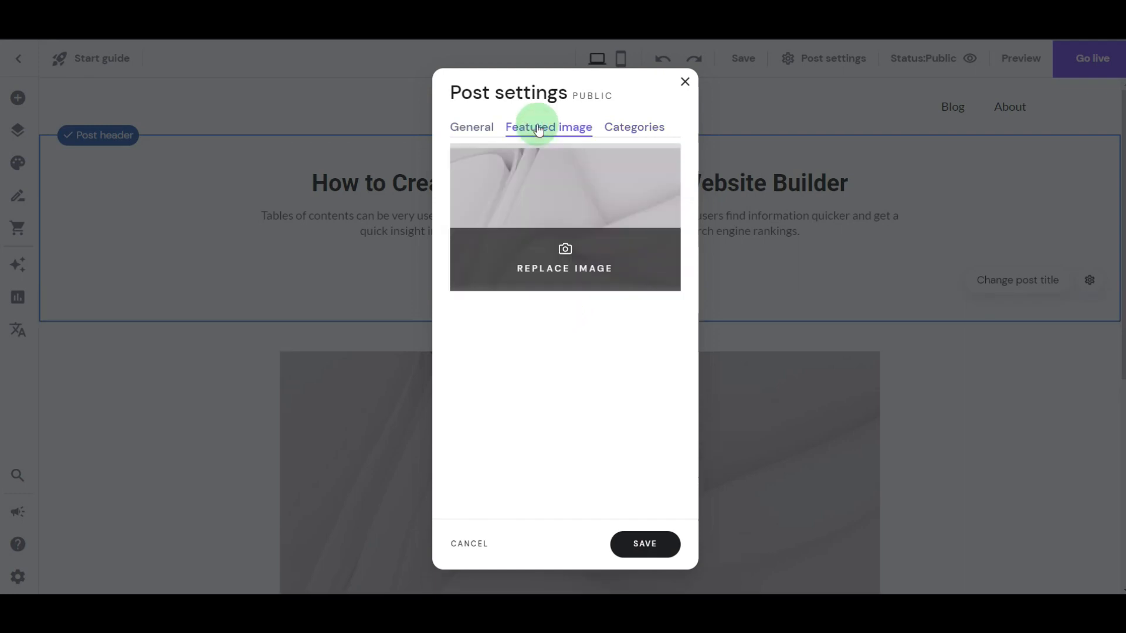
click(547, 261)
mouse_move(197, 264)
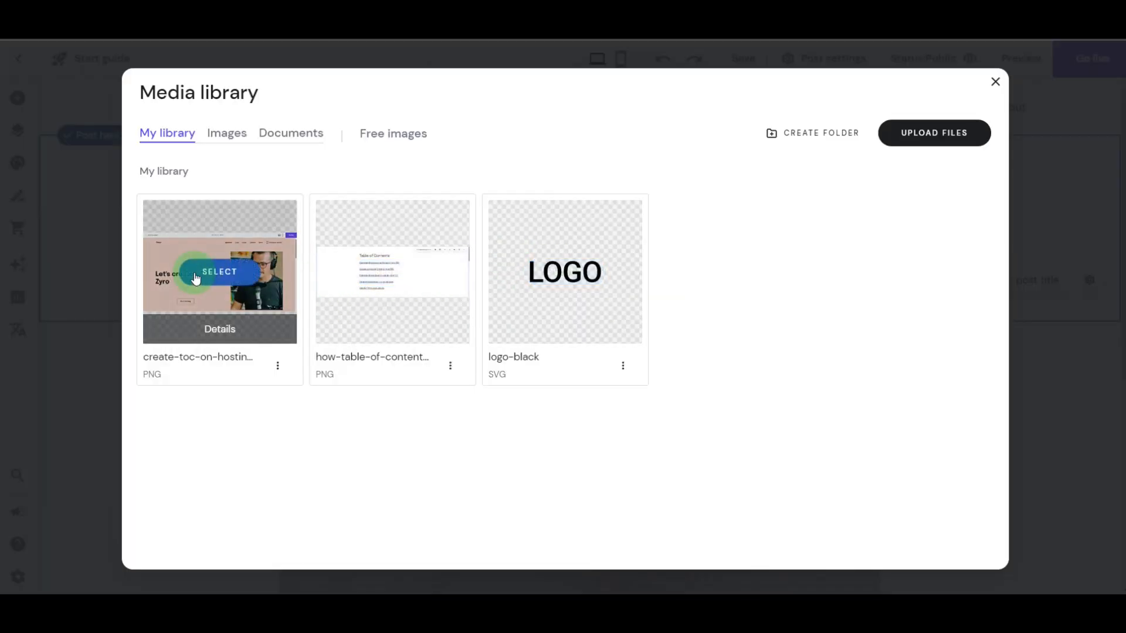
click(197, 276)
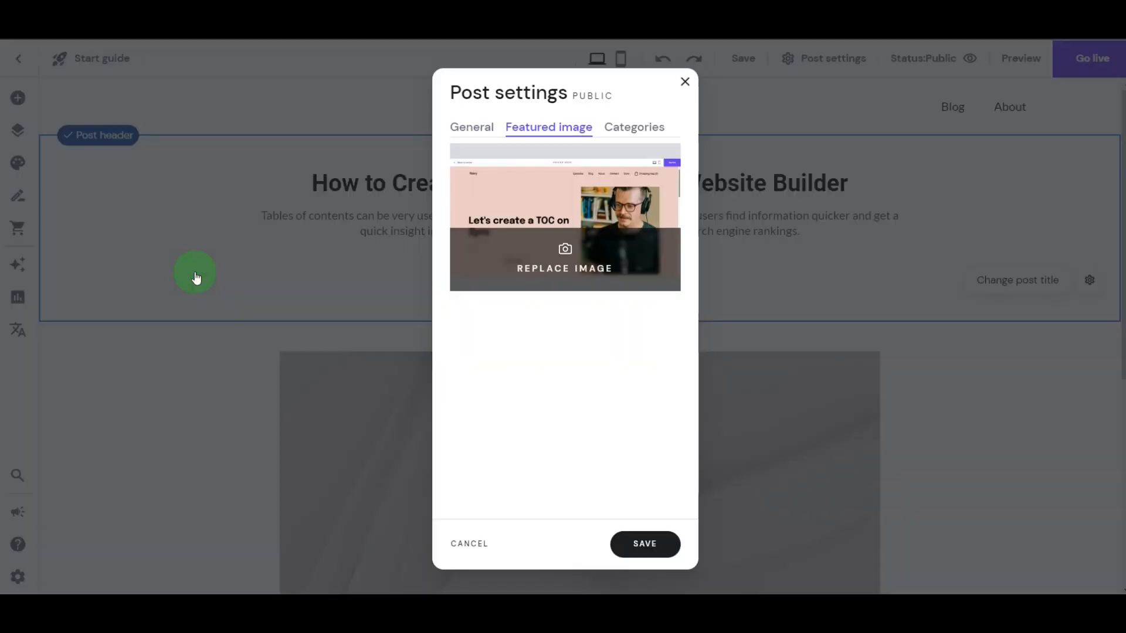
click(648, 546)
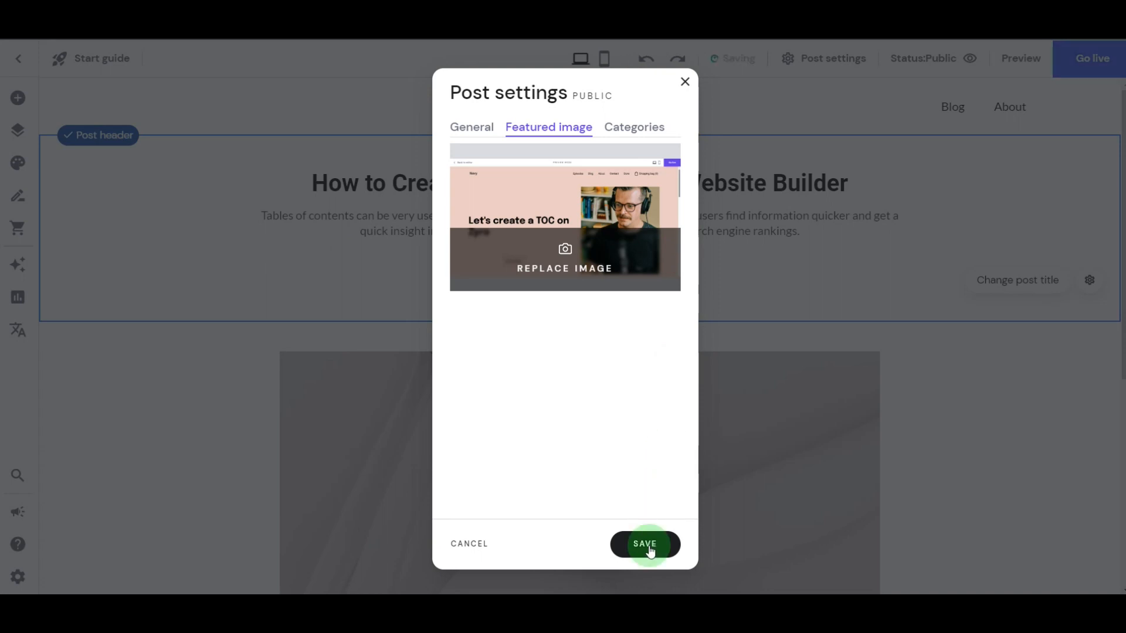
- Replace the "My post content" placeholder below the image with the copied article text about creating a TOC
scroll(776, 373, down, 4)
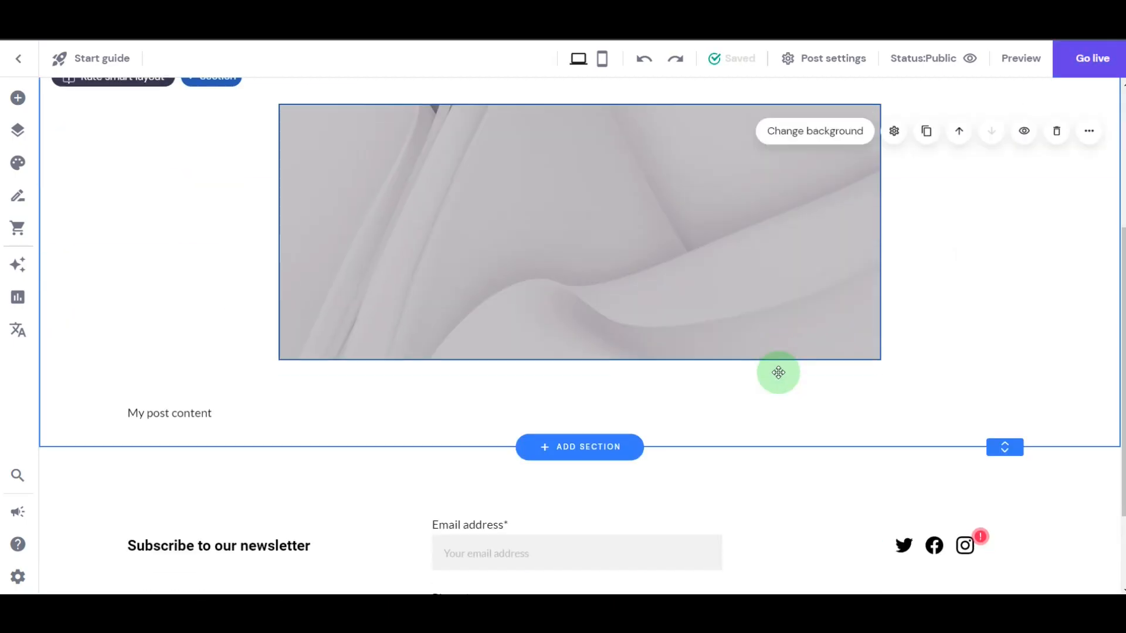
scroll(756, 372, up, 4)
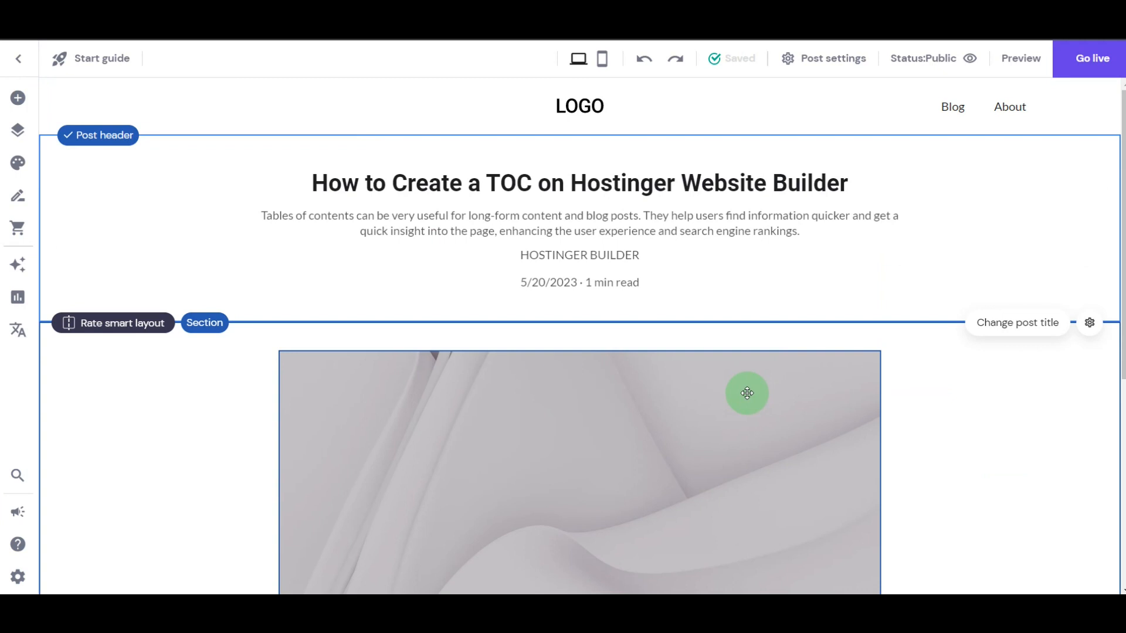
scroll(747, 393, down, 5)
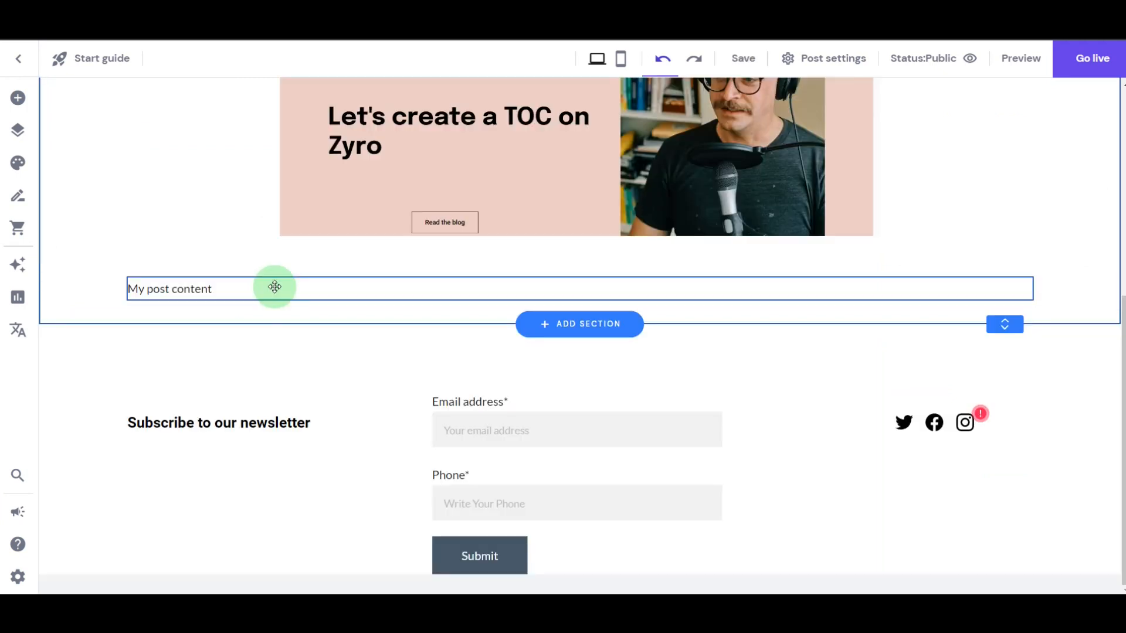
click(274, 287)
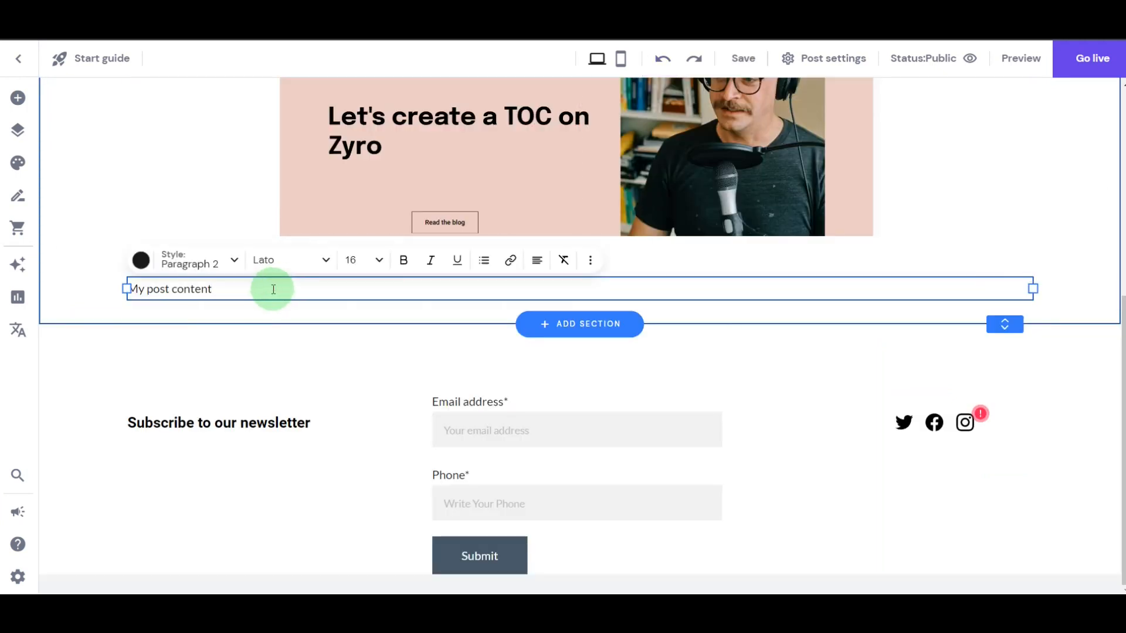
key(ctrl+a)
key(ctrl+v)
- Apply the Heading 2 style to the line "H2: Determine the purpose and scope of your TOC"
scroll(398, 258, up, 12)
scroll(406, 269, up, 9)
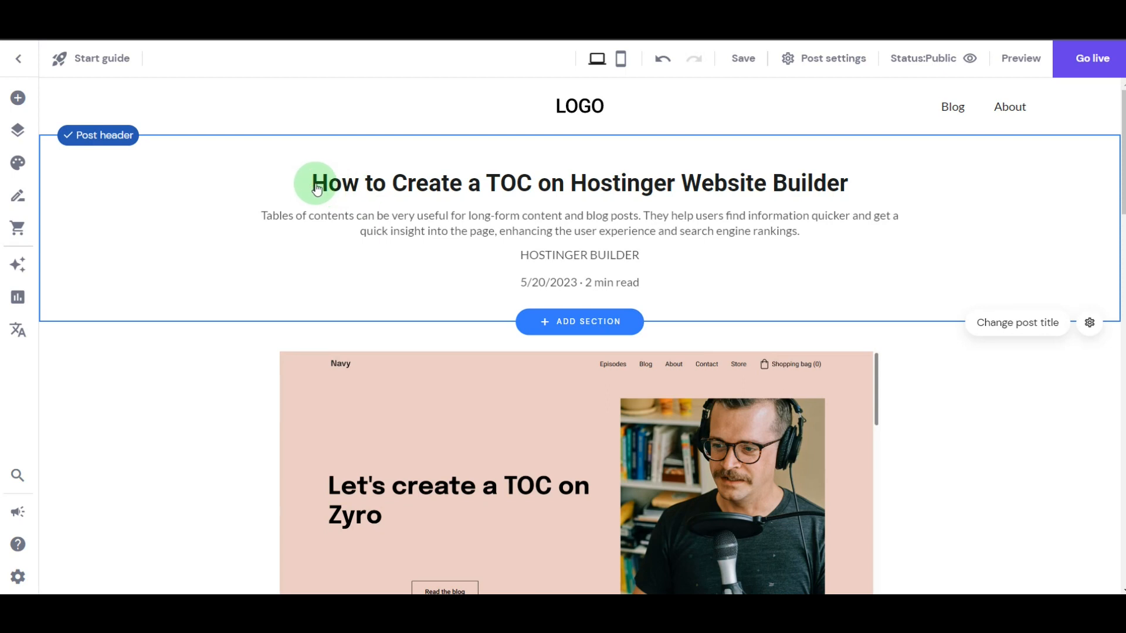
scroll(407, 254, down, 8)
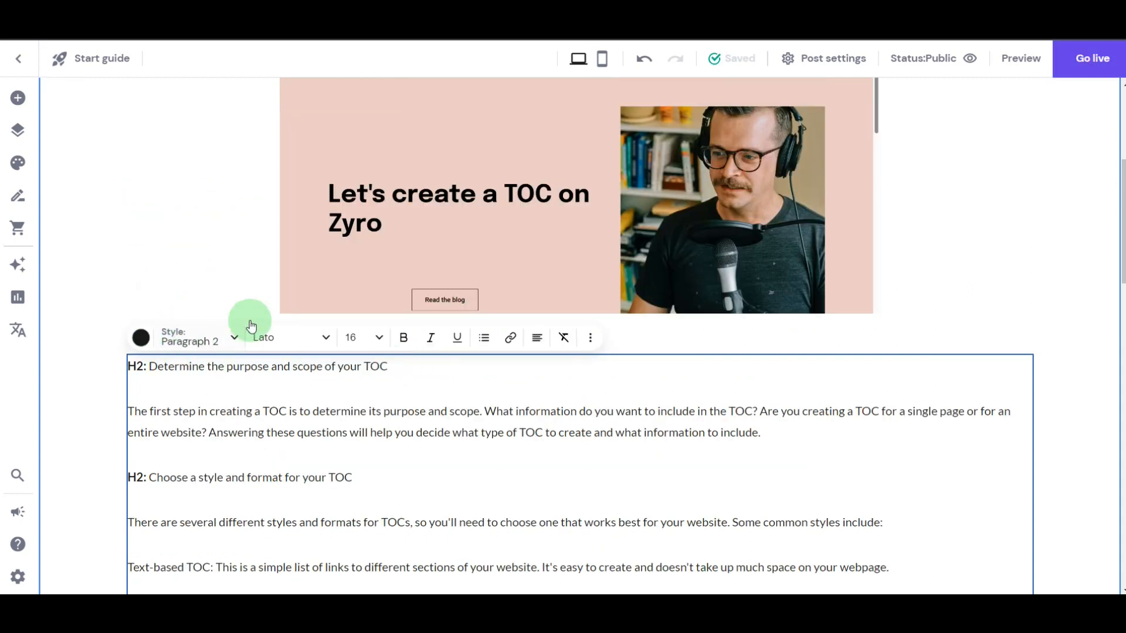
drag(388, 366, 125, 363)
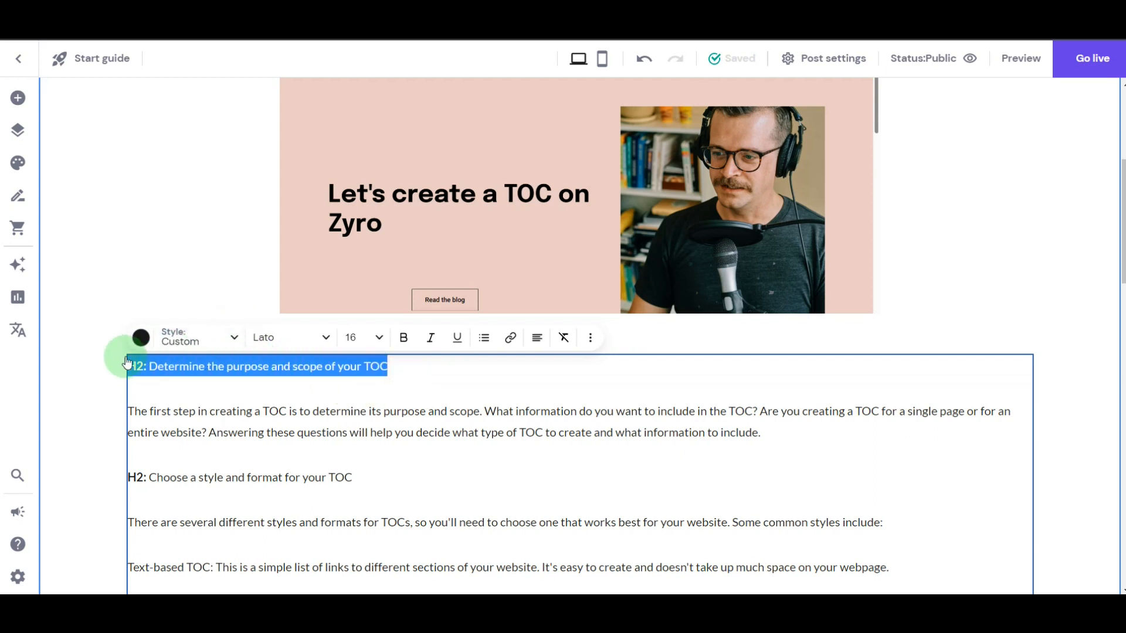
click(195, 340)
click(211, 414)
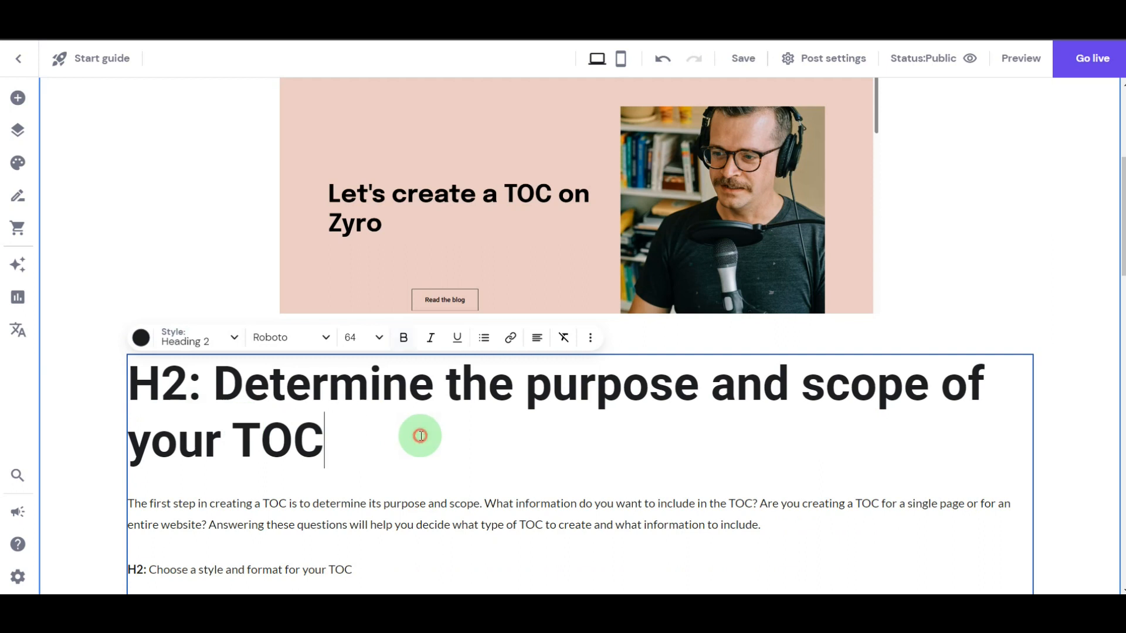
- Turn the lines from "About Us" through "Reviews" in the sections-to-include part into a bulleted list
scroll(421, 436, down, 4)
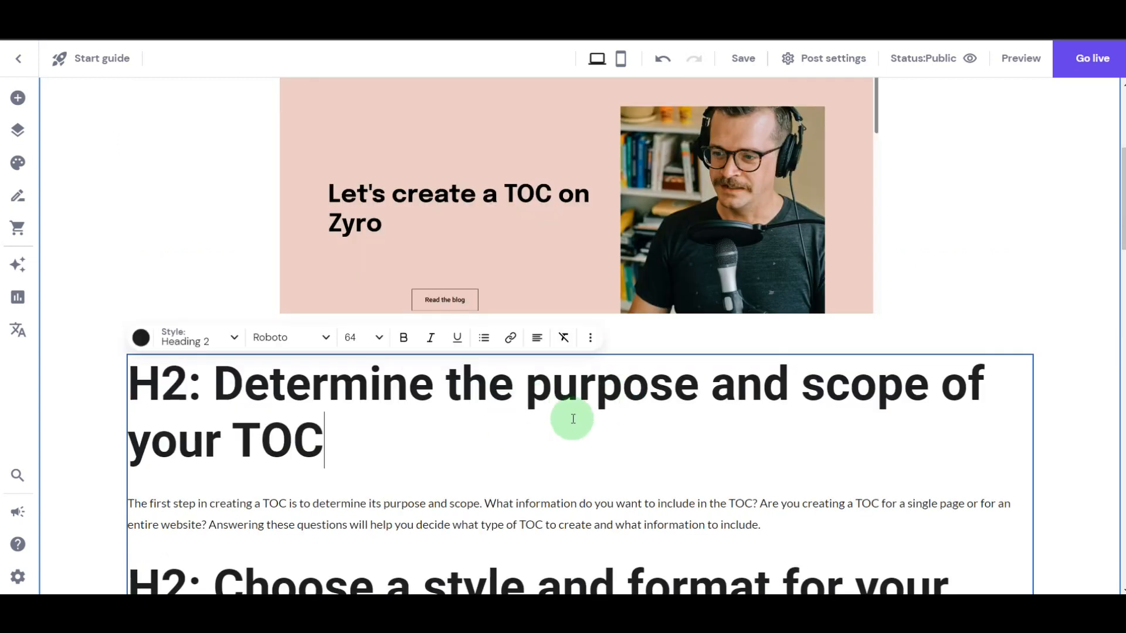
scroll(568, 411, down, 4)
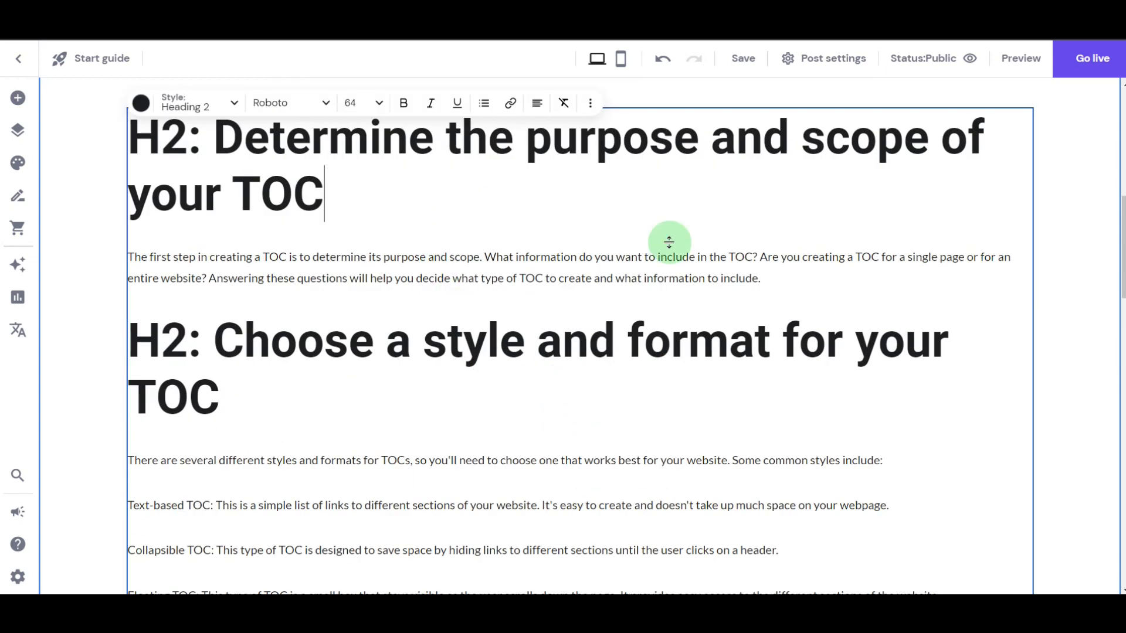
scroll(624, 287, down, 4)
scroll(624, 293, down, 15)
scroll(624, 293, up, 8)
scroll(624, 293, up, 1)
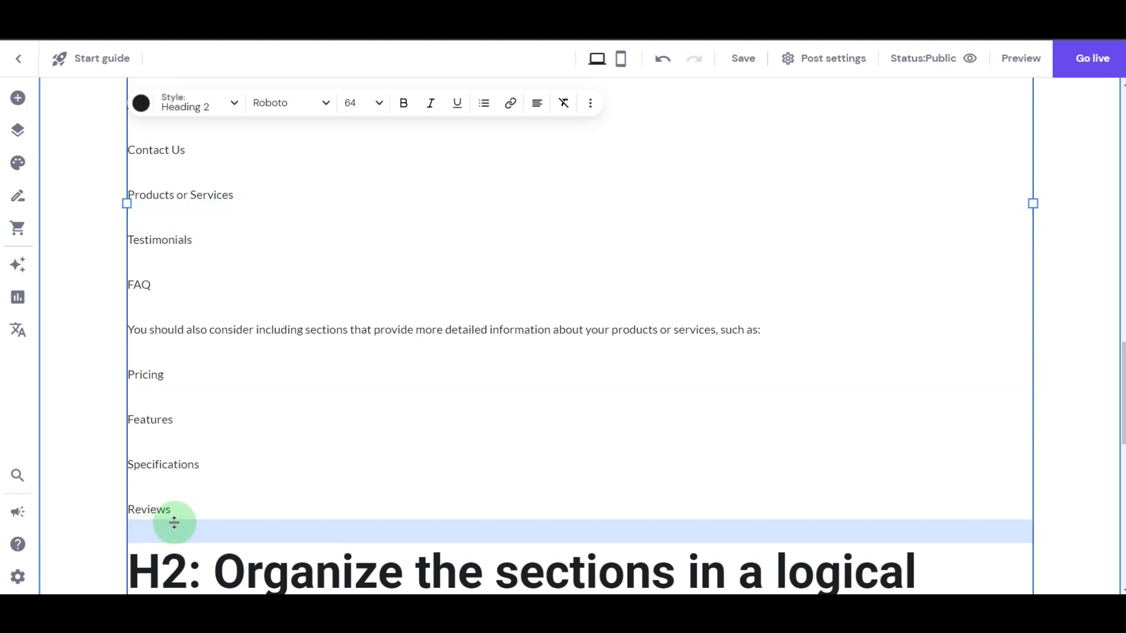
drag(173, 510, 113, 364)
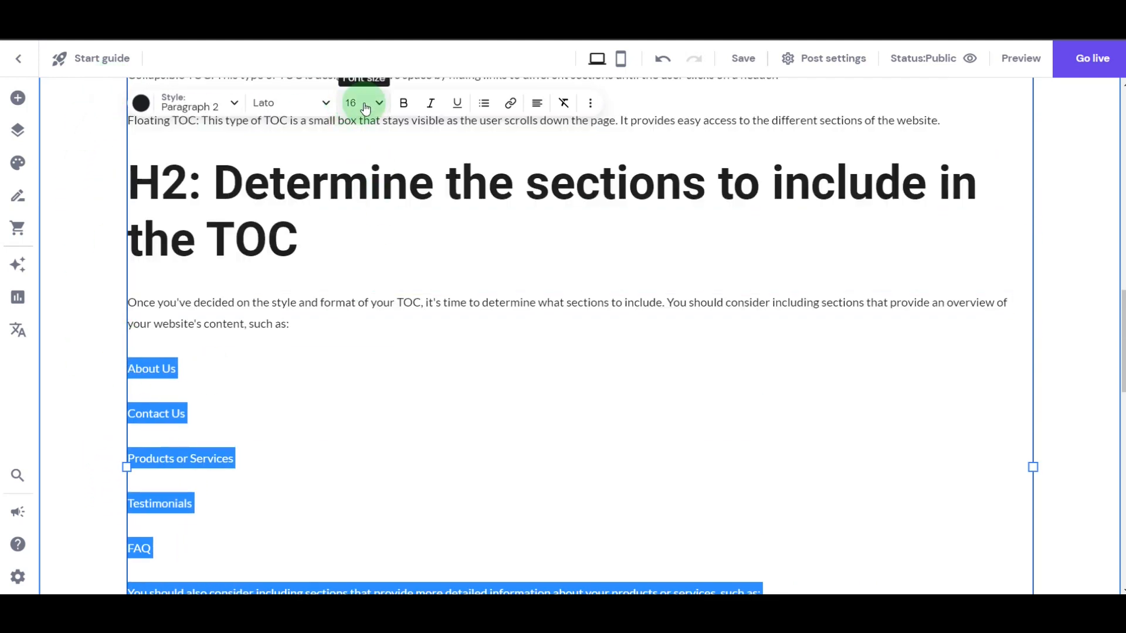
click(483, 104)
click(468, 135)
click(406, 404)
scroll(498, 405, up, 4)
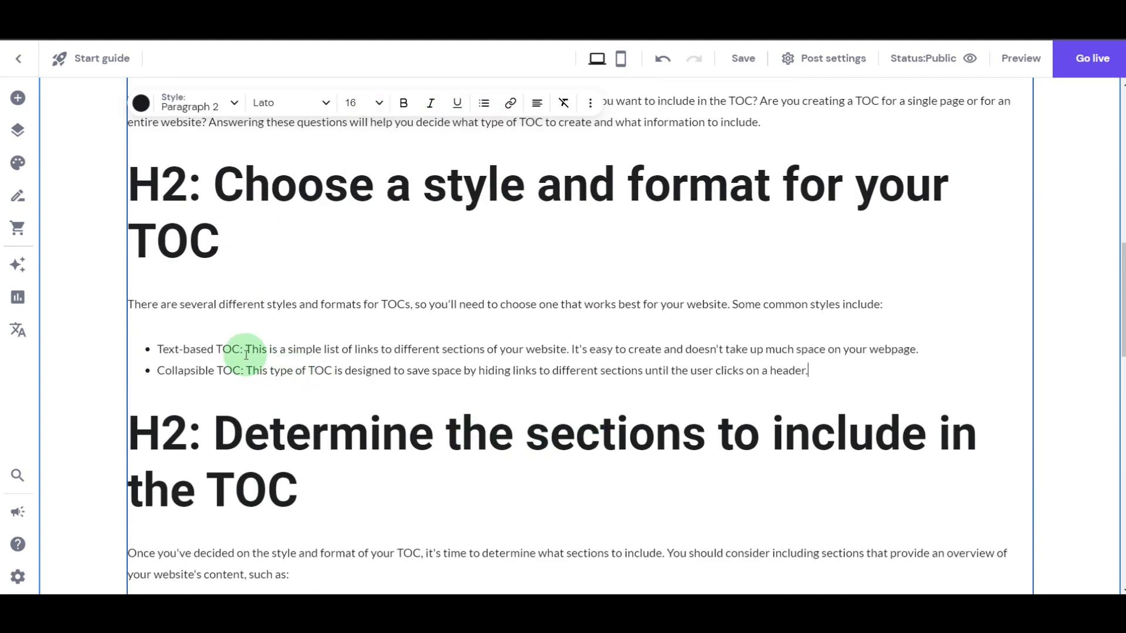
- Make the lead-ins "Text-based TOC:" and "Collapsible TOC:" bold in the bulleted list of common styles
drag(244, 350, 154, 351)
click(406, 106)
drag(246, 374, 153, 372)
click(404, 106)
click(276, 344)
- Set the alt text of the post's cover image to "Create a TOC on Zyro Cover" and close the image settings
scroll(439, 346, up, 8)
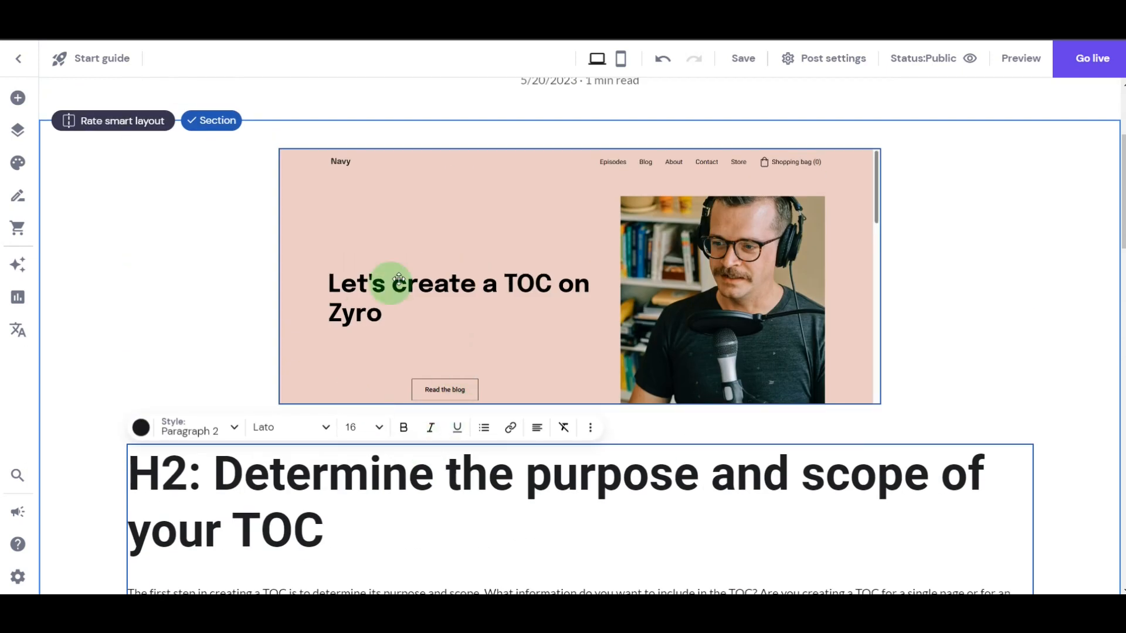
click(442, 271)
click(332, 121)
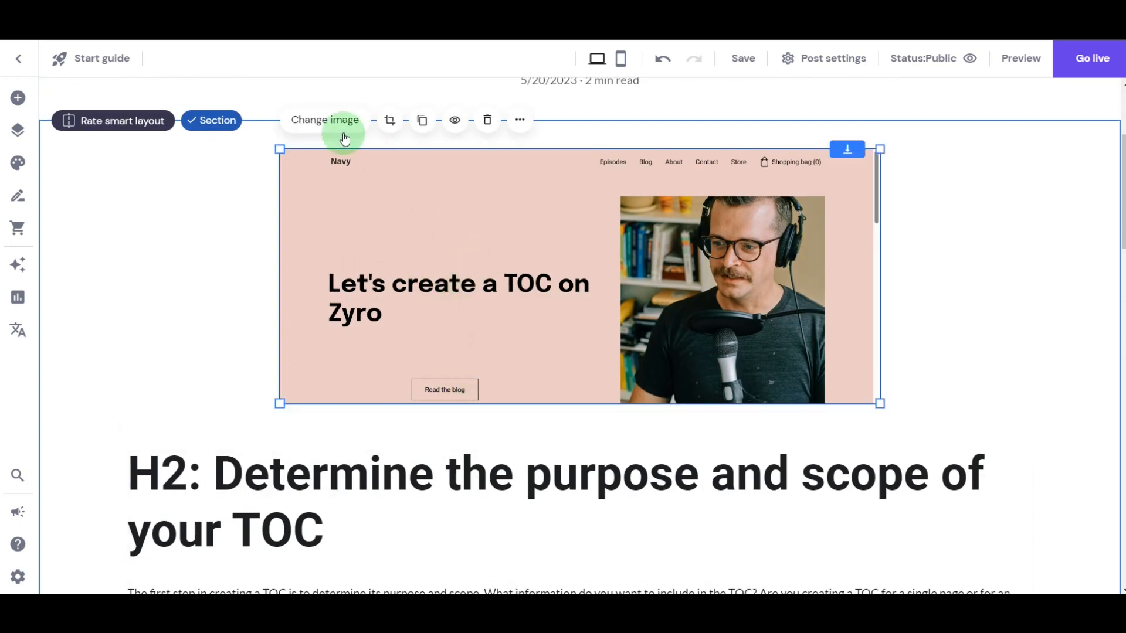
click(134, 364)
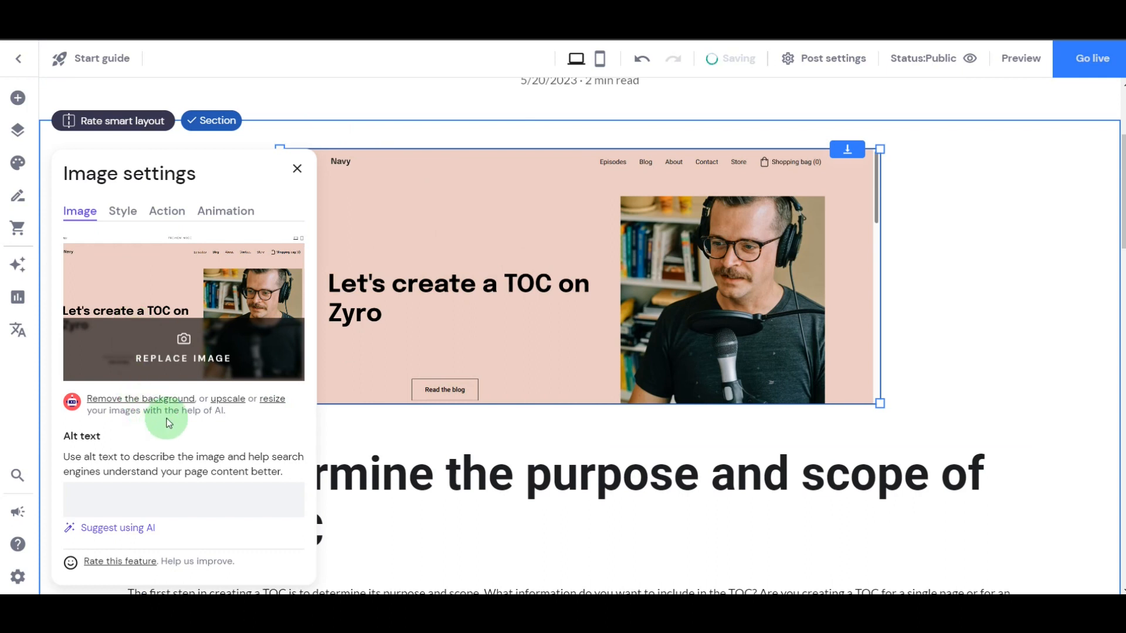
scroll(146, 473, down, 4)
click(143, 252)
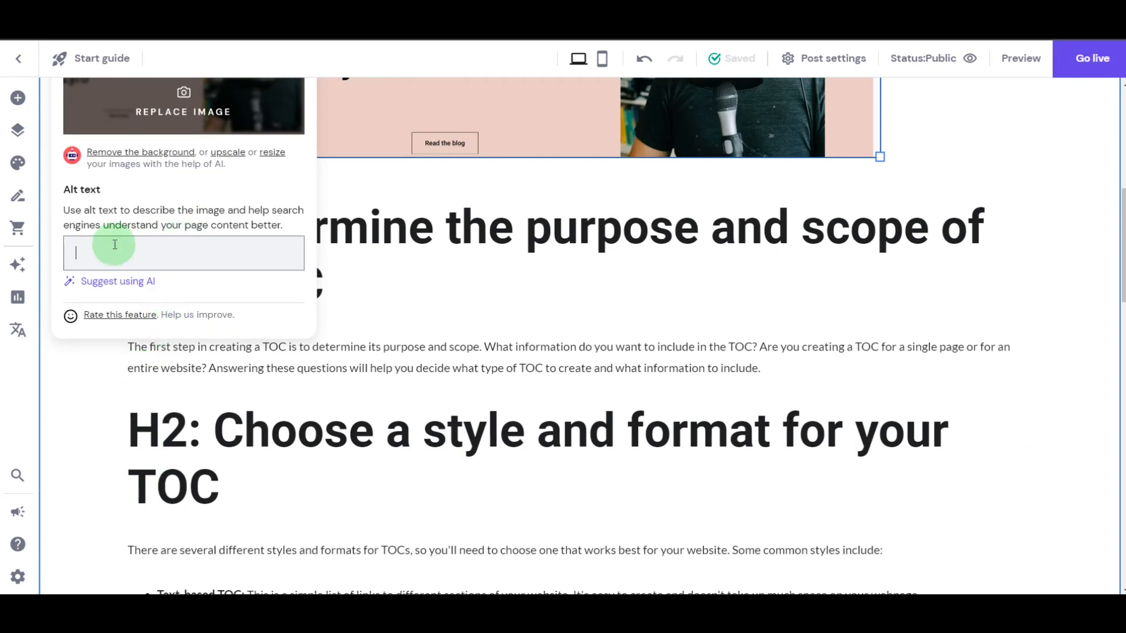
text(Create a TOC on Zyro Cover)
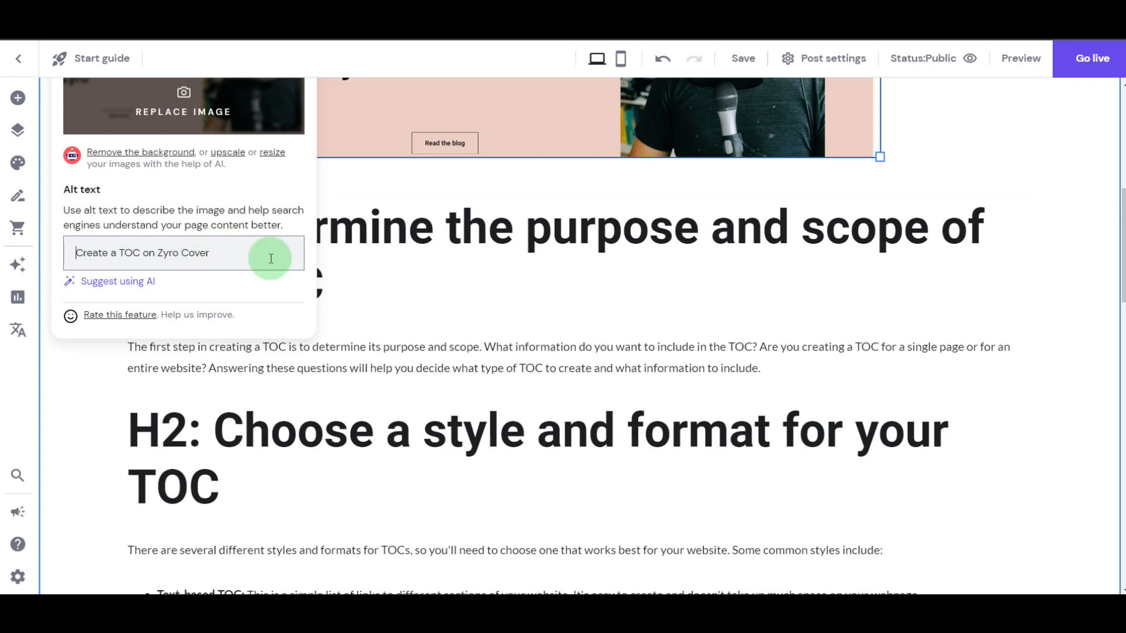
scroll(315, 281, up, 4)
click(297, 168)
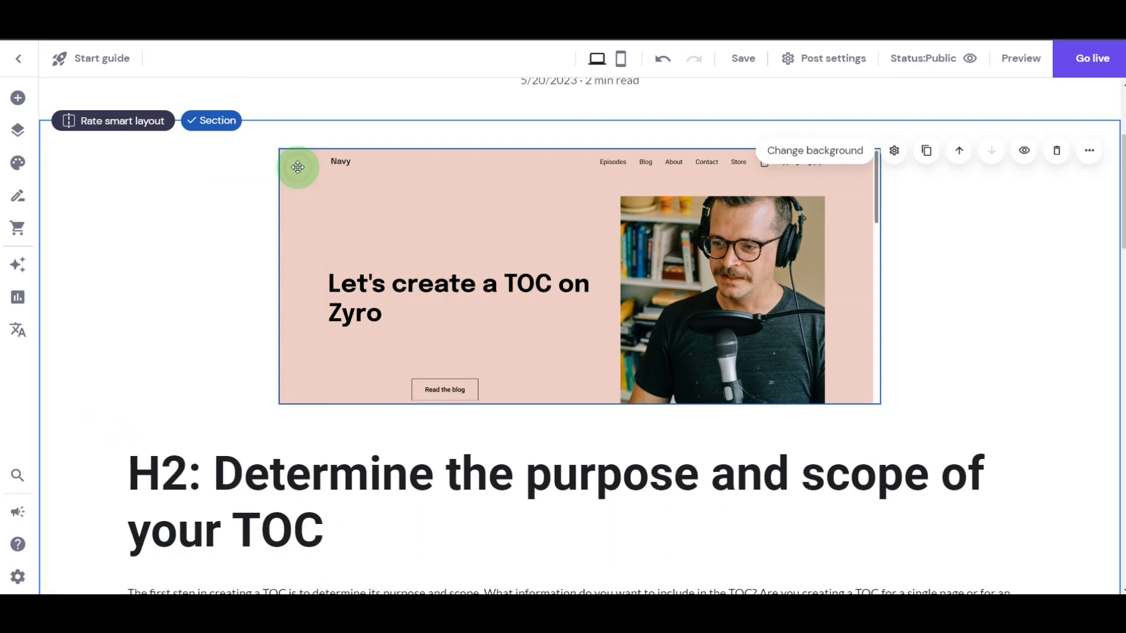
scroll(417, 267, down, 5)
click(164, 167)
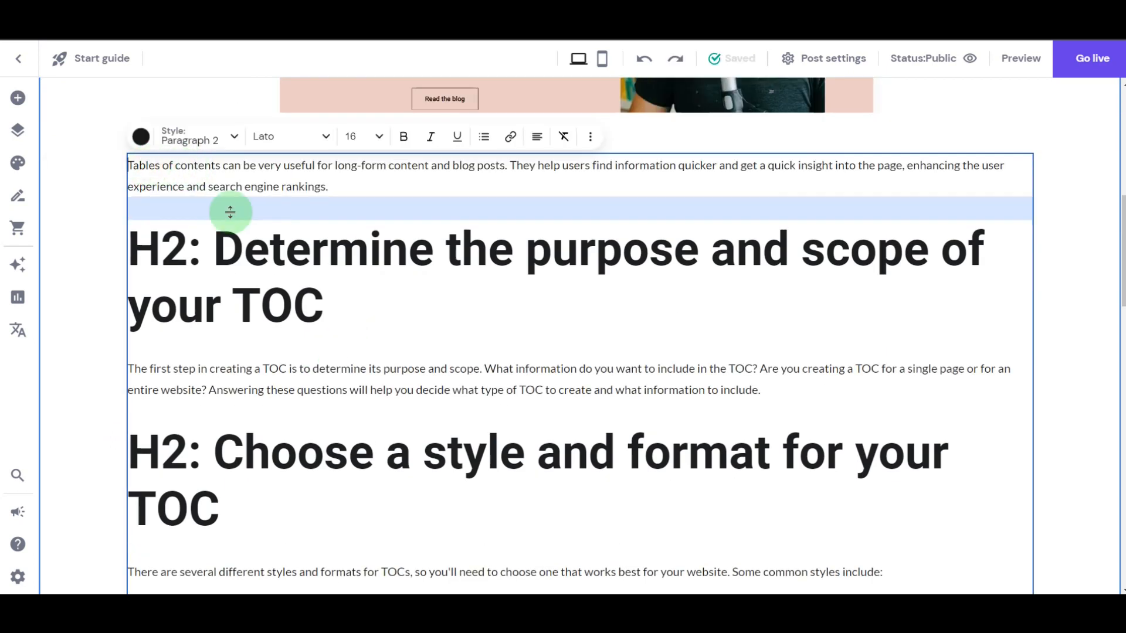
key(shift+Right)
key(shift+Right)
key(shift+Right)
key(shift+Right)
key(shift+Right)
key(shift+Right)
key(shift+Right)
key(shift+Right)
key(shift+Right)
key(shift+Right)
key(shift+Right)
key(shift+Right)
key(shift+Right)
key(shift+Right)
key(shift+Right)
key(shift+Right)
key(shift+Right)
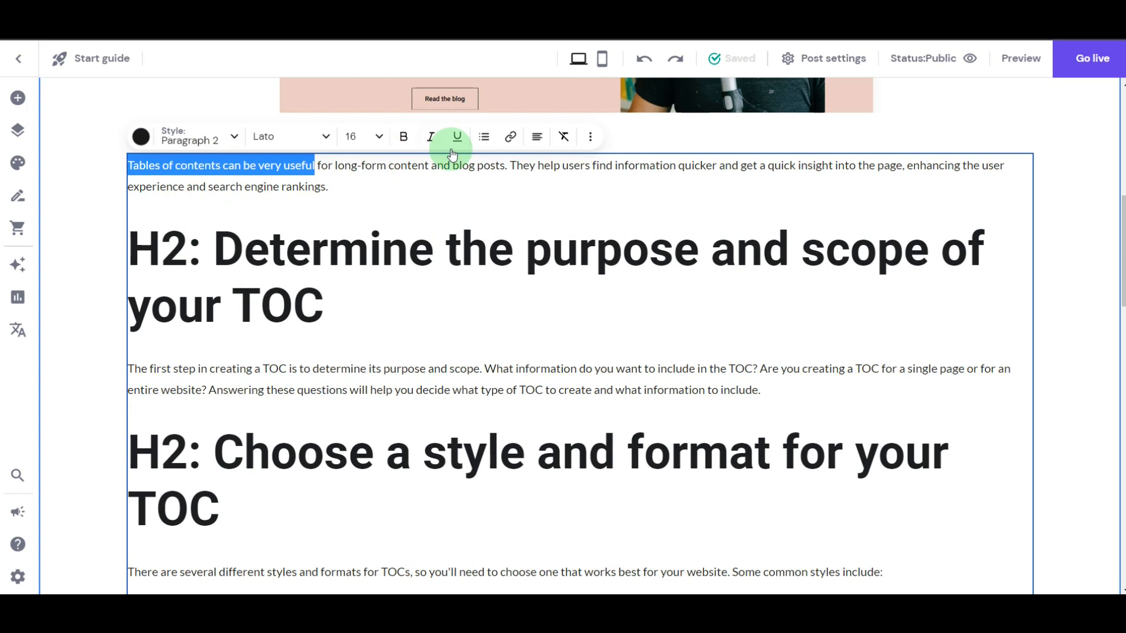
click(510, 136)
click(575, 280)
text(http://www.w3.org/WAI/GL/WCAG20-TECHS/)
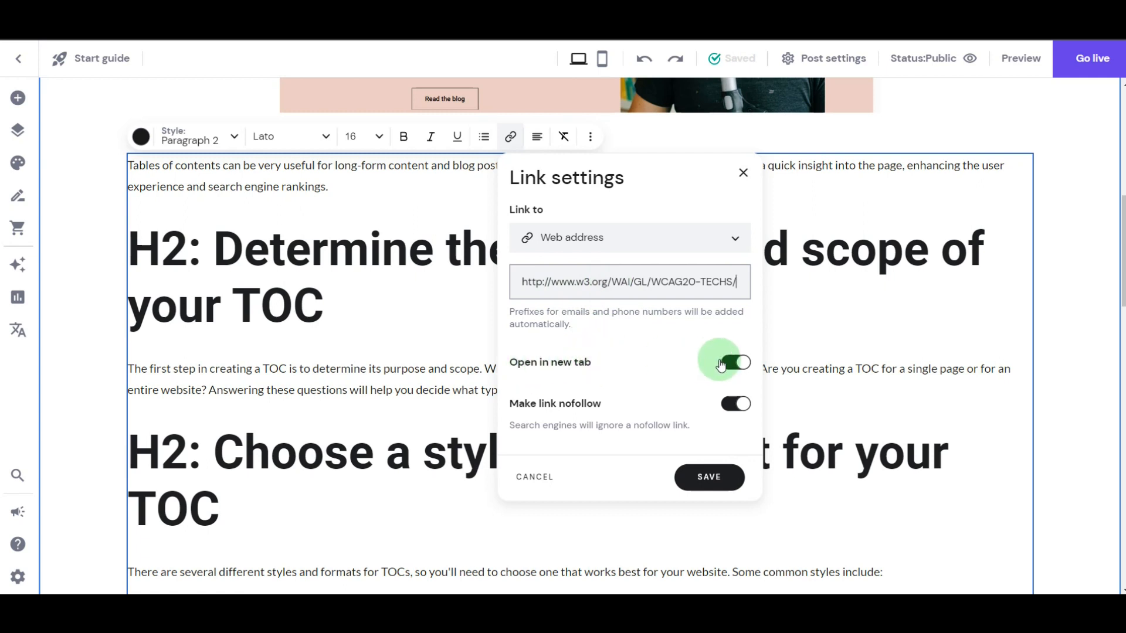
- Keep the intro link opening in a new tab, turn off its nofollow option, and save the link
click(738, 367)
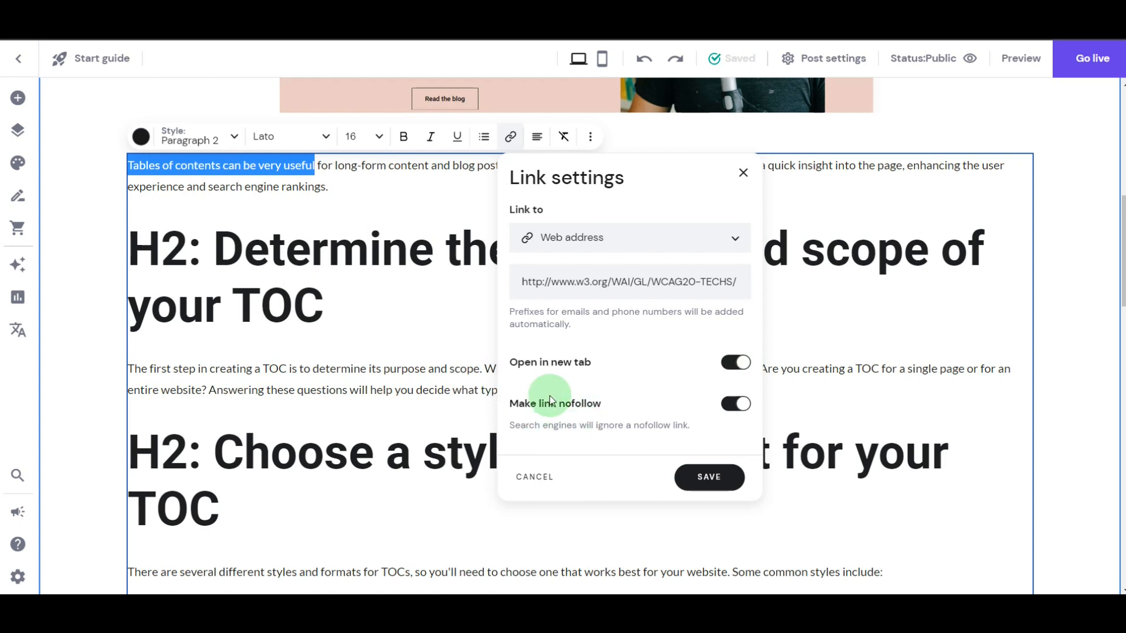
click(730, 407)
click(672, 414)
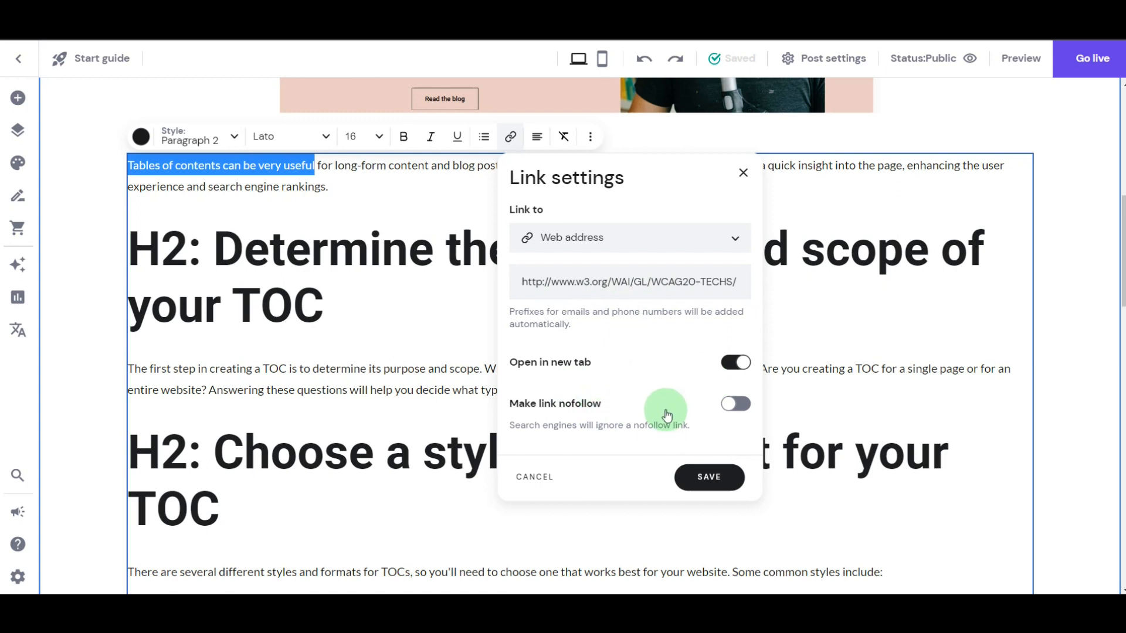
click(708, 480)
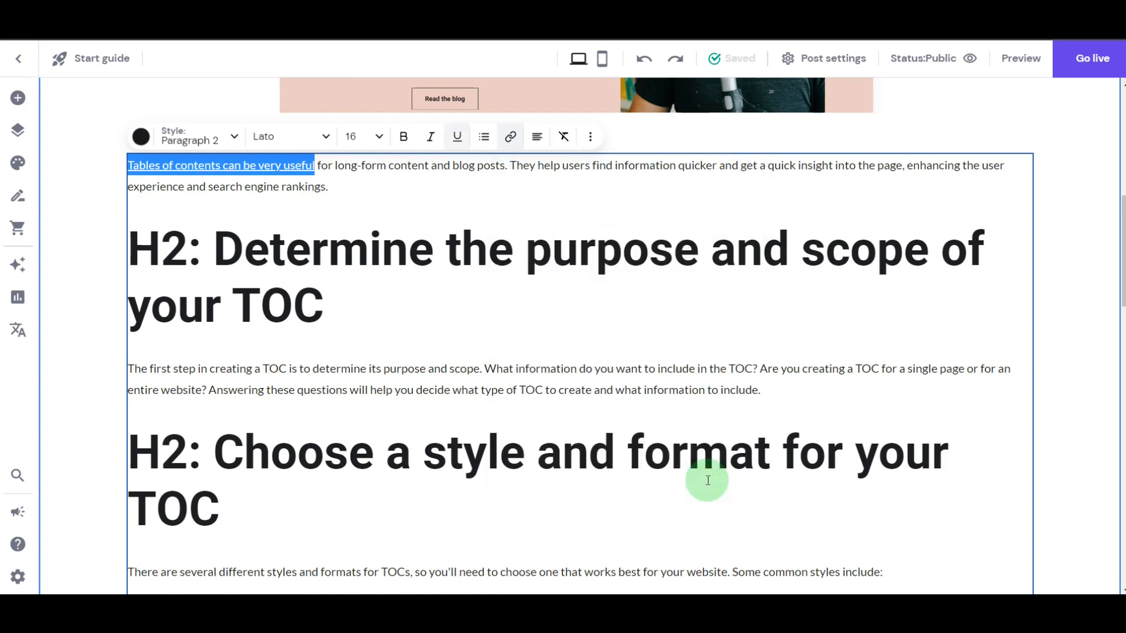
click(379, 268)
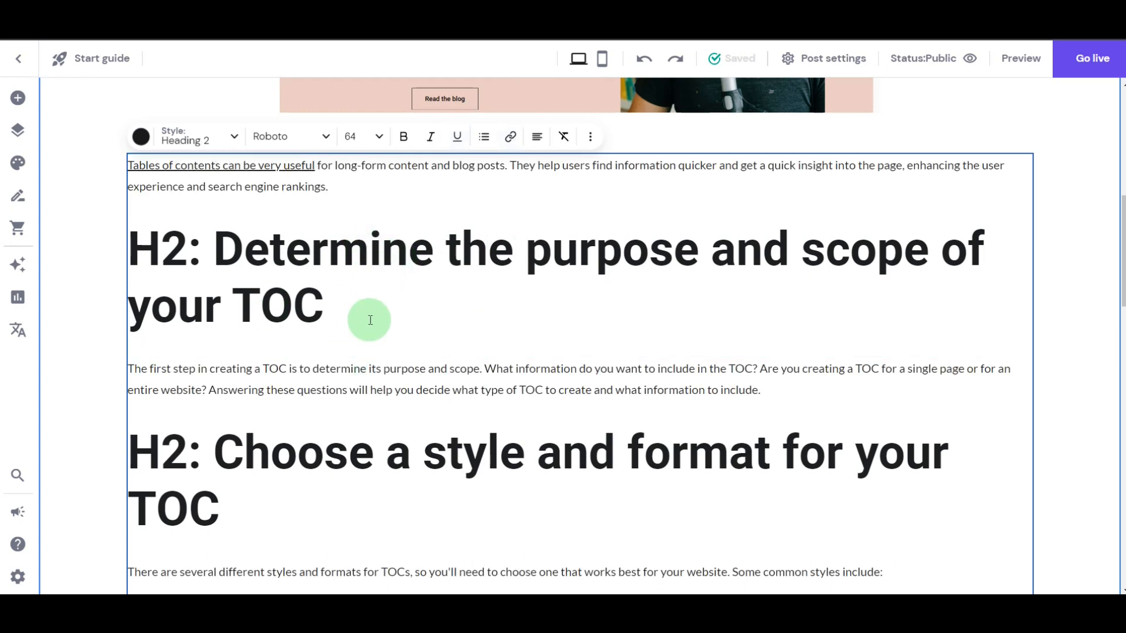
- Configure a web address link on the bold "Text-based TOC:" text with opening in a new tab and nofollow both turned off
scroll(370, 320, down, 4)
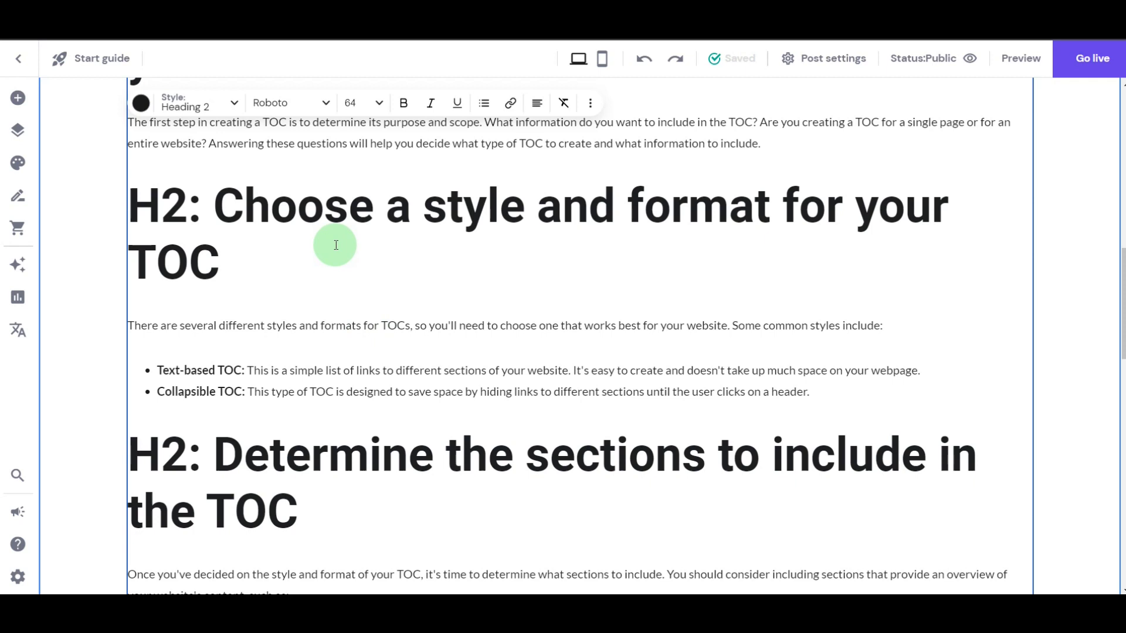
drag(246, 370, 157, 370)
click(503, 109)
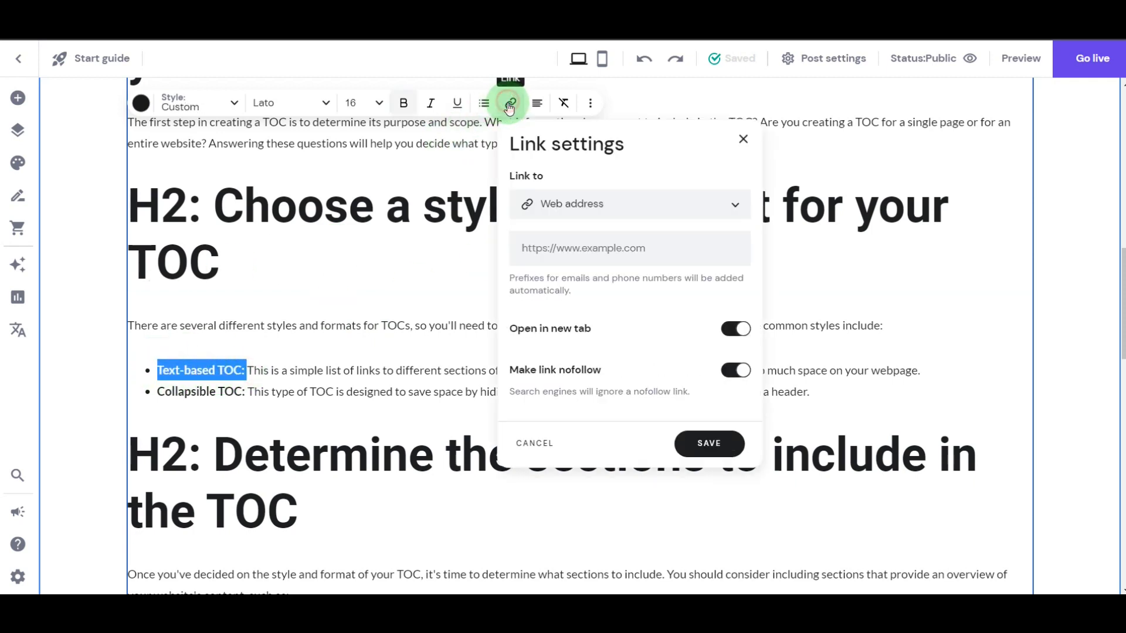
click(574, 246)
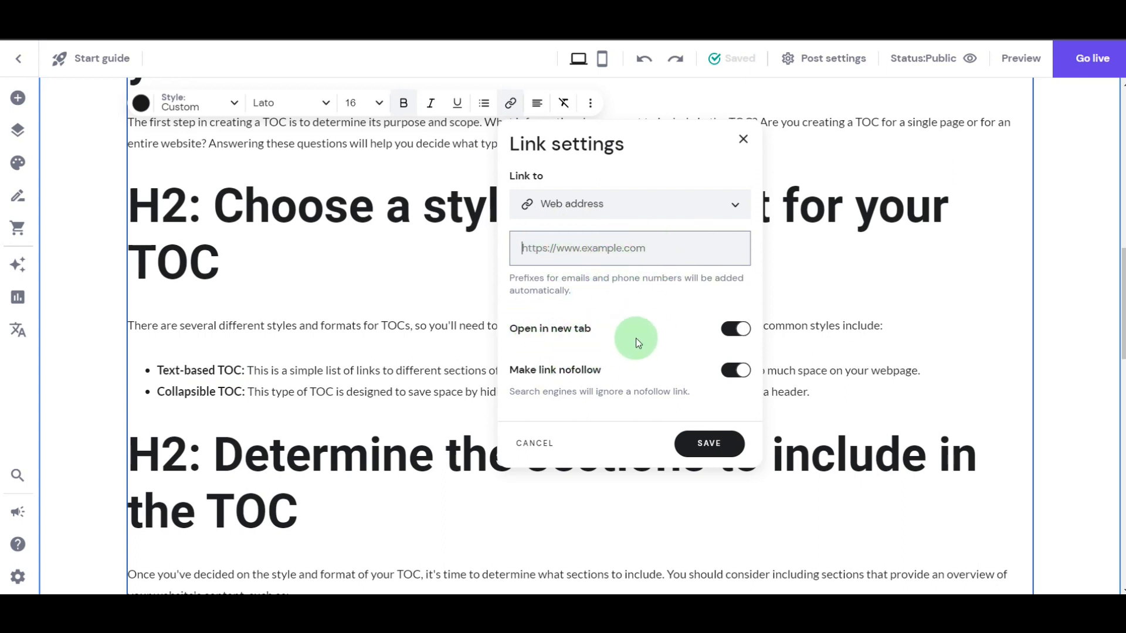
click(750, 333)
click(735, 370)
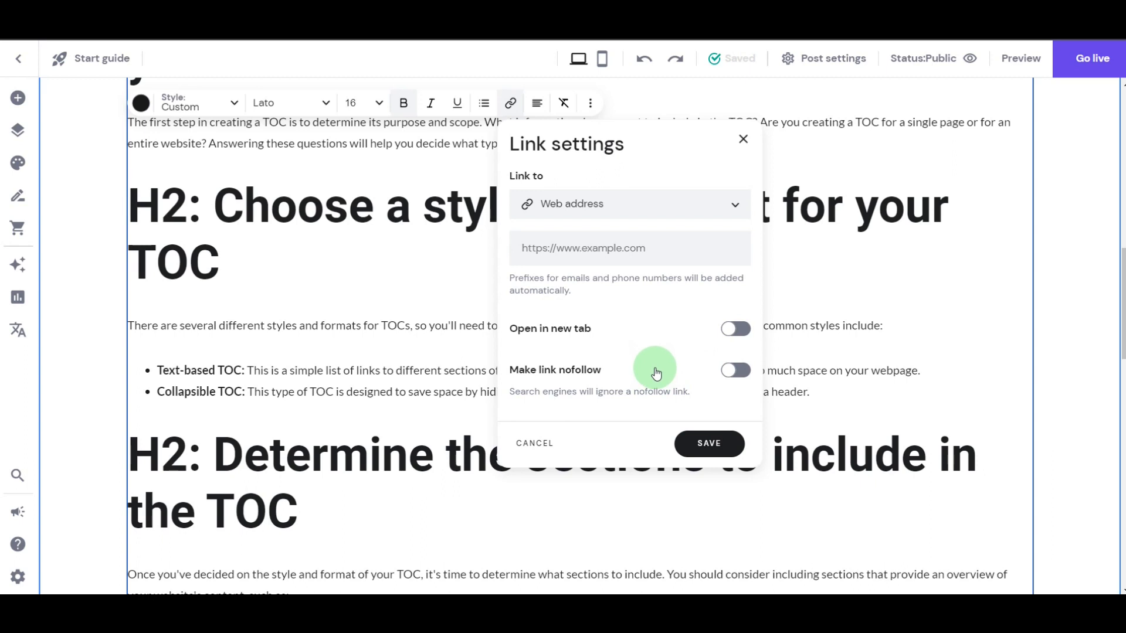